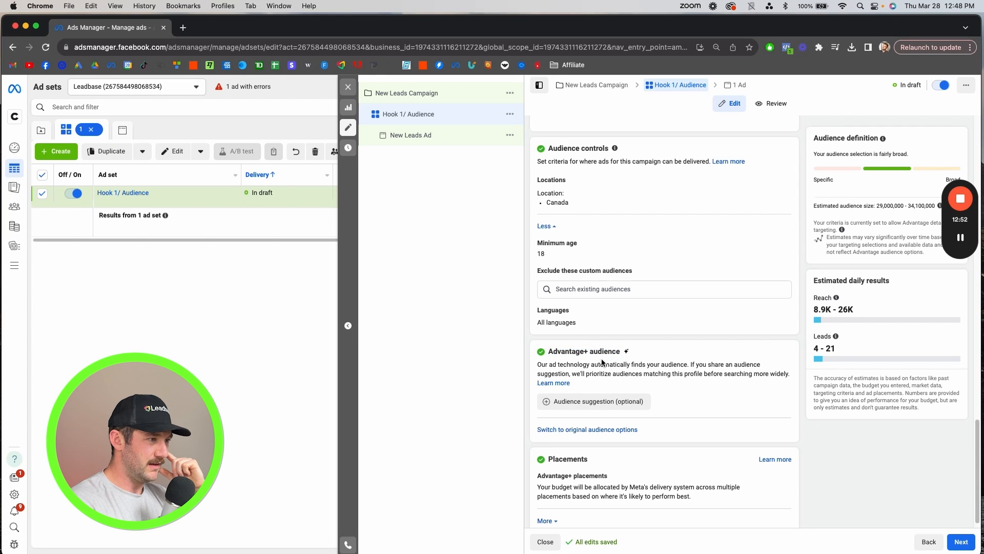
# - Set the minimum age in the ad set's audience controls to 25
pyautogui.scroll(3, 614, 397)
pyautogui.scroll(-2, 611, 388)
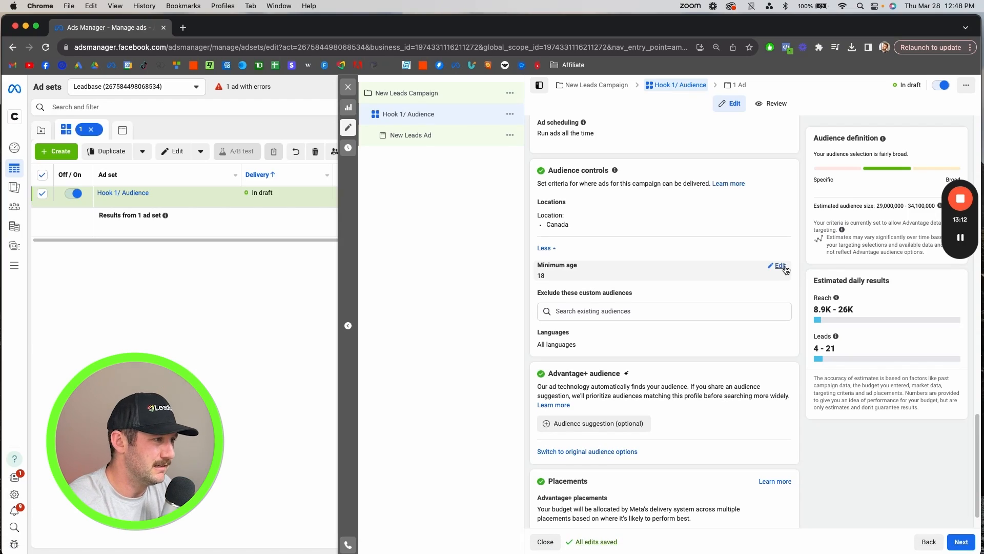
pyautogui.click(779, 266)
pyautogui.click(556, 282)
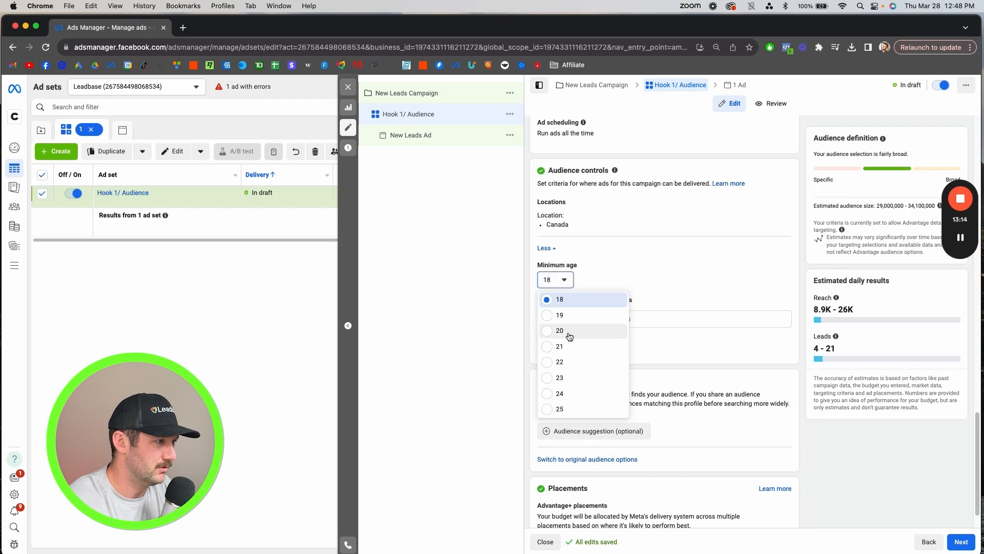
pyautogui.click(557, 409)
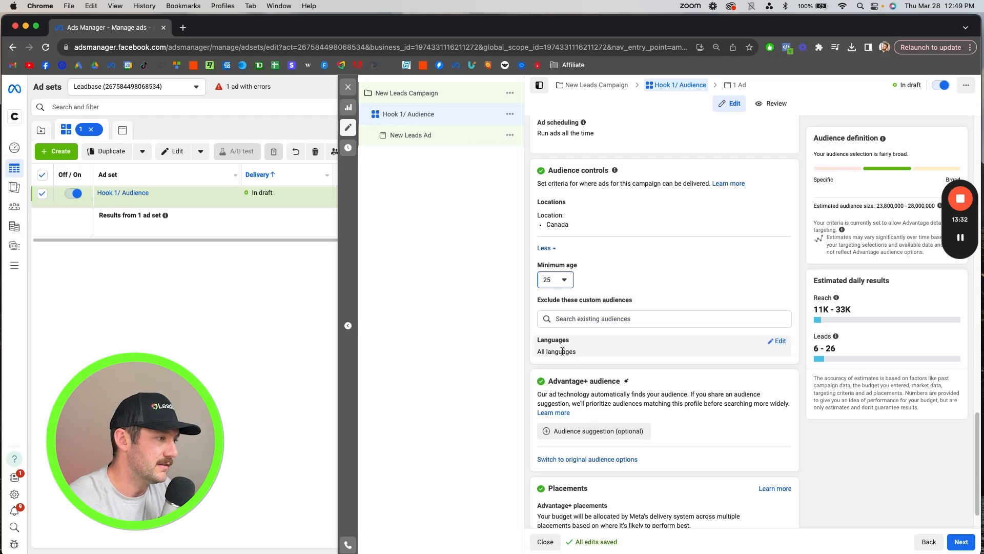
# - Switch the ad set from Advantage+ audience to the original audience options and confirm using the original audience
pyautogui.click(585, 460)
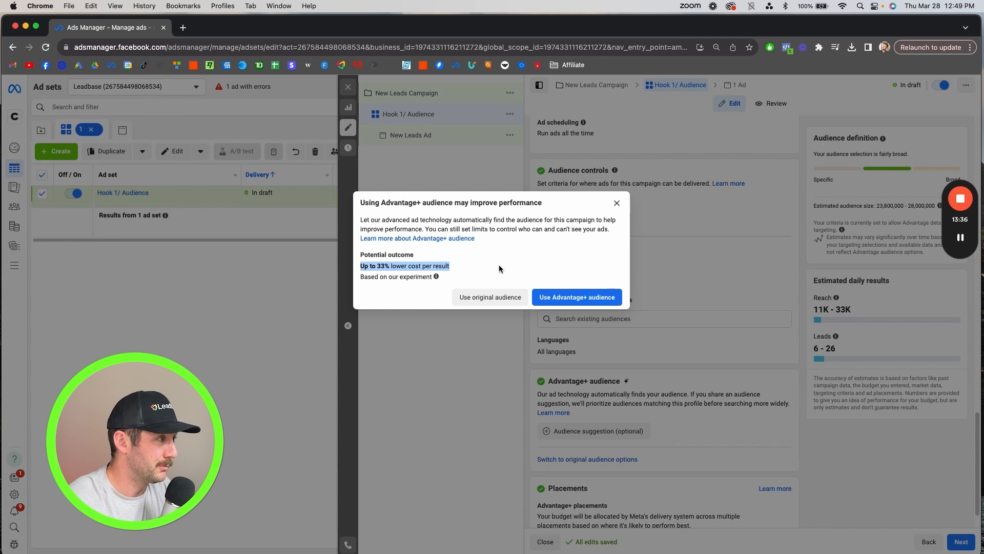
pyautogui.click(597, 302)
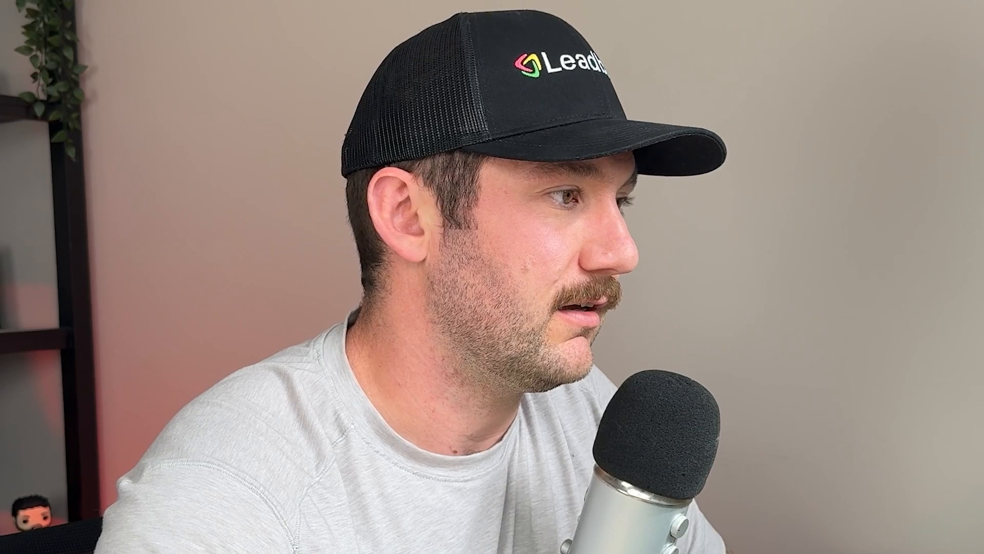
pyautogui.click(482, 298)
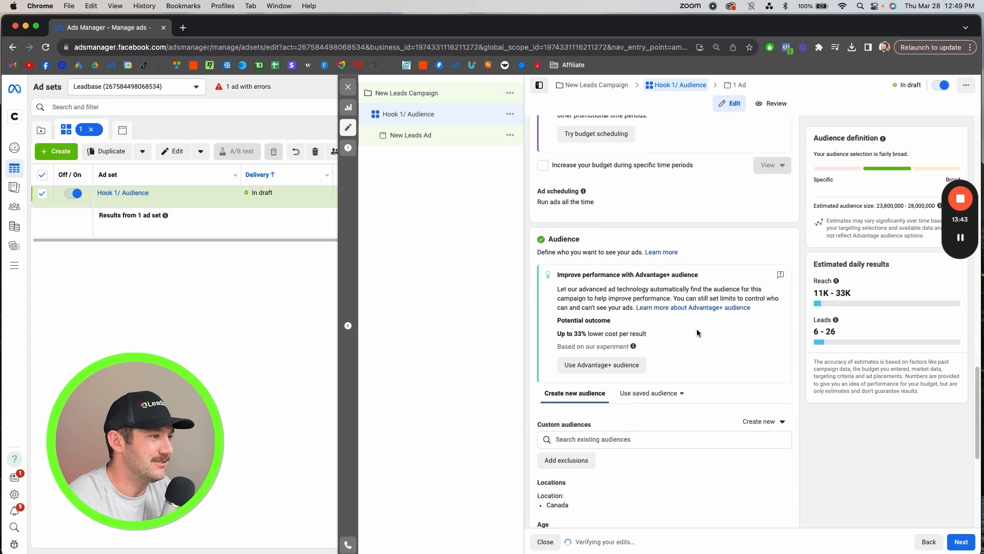
# - Set the audience's age range to 30 through 64
pyautogui.scroll(-5, 696, 331)
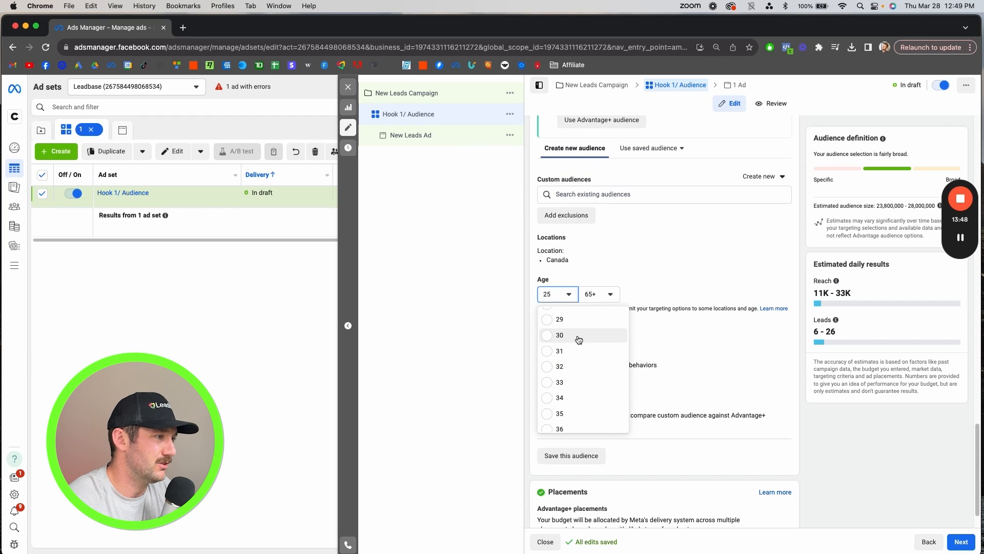
pyautogui.click(548, 339)
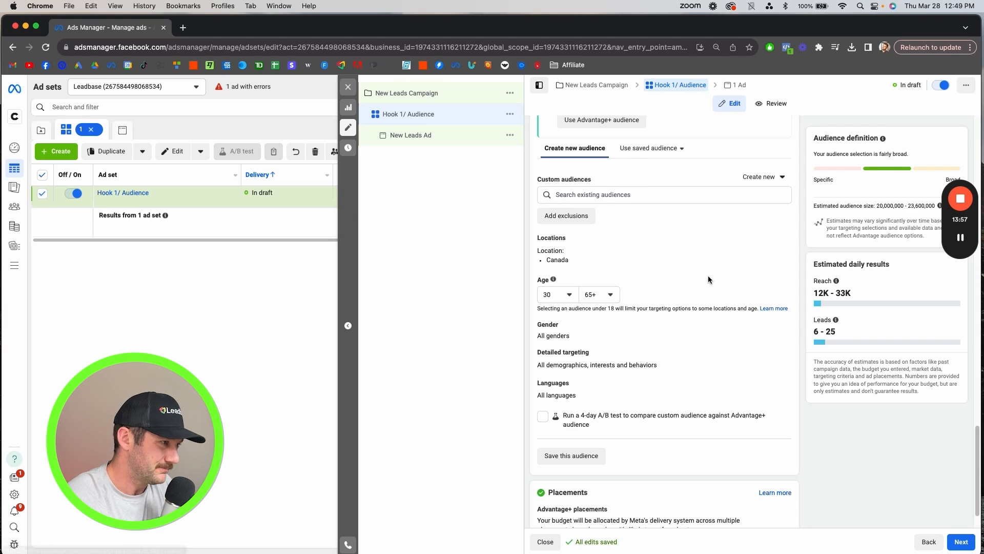
pyautogui.click(617, 295)
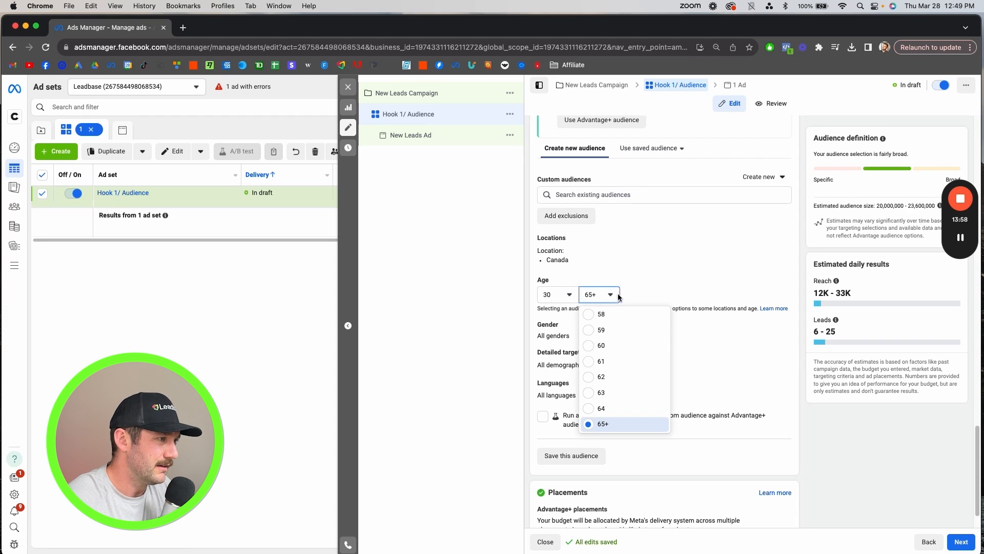
pyautogui.click(608, 413)
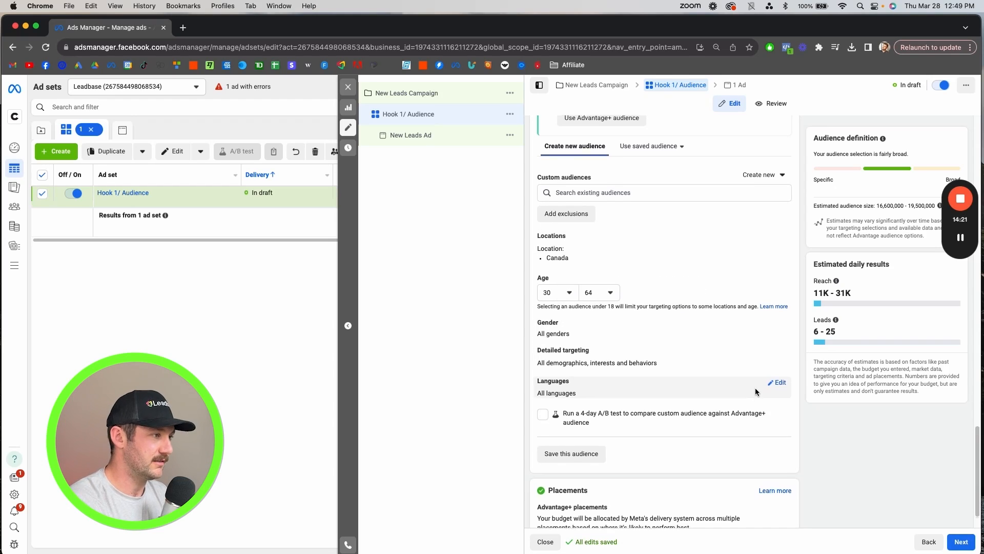
# - Open detailed targeting for editing, search it for "life insurance", and clear the search text
pyautogui.scroll(-1, 755, 389)
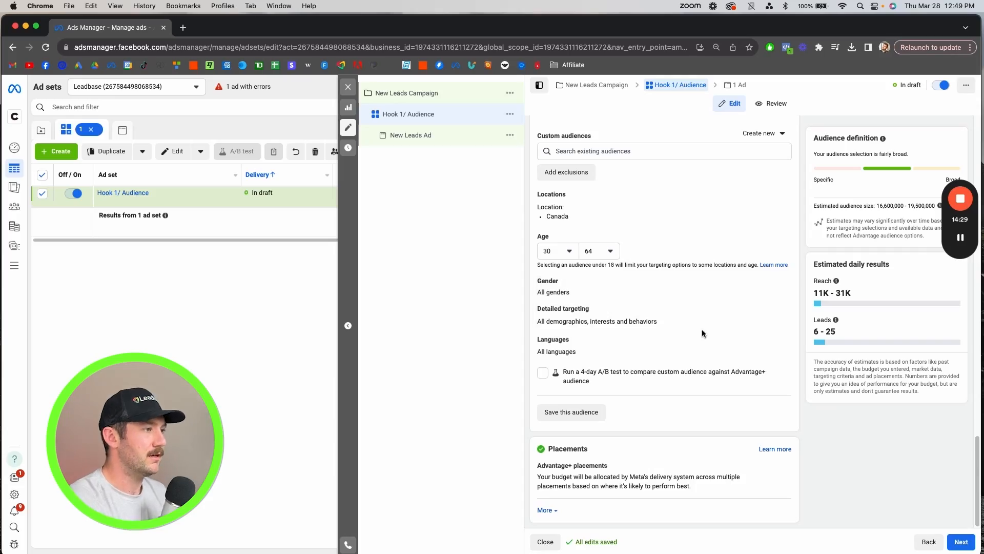
pyautogui.click(779, 315)
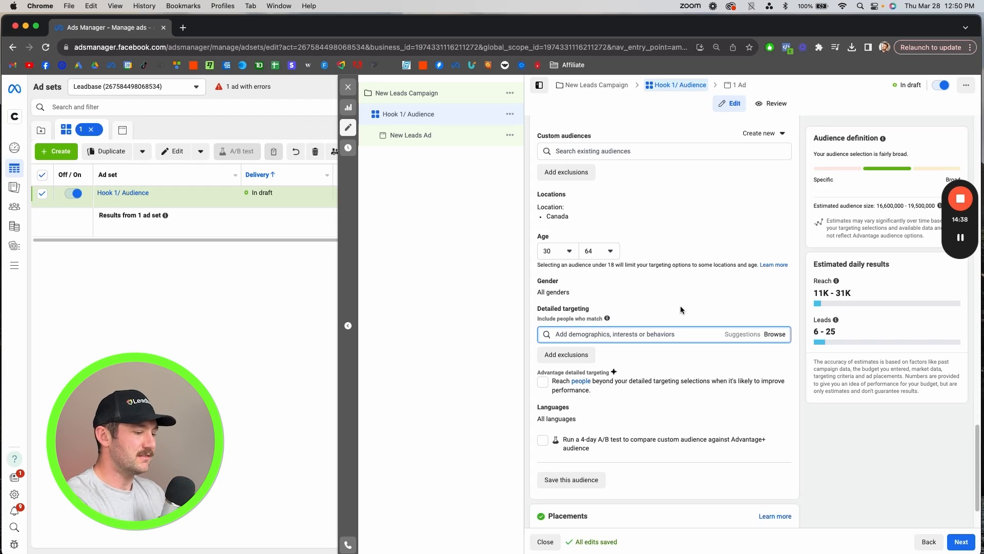
pyautogui.write('life s')
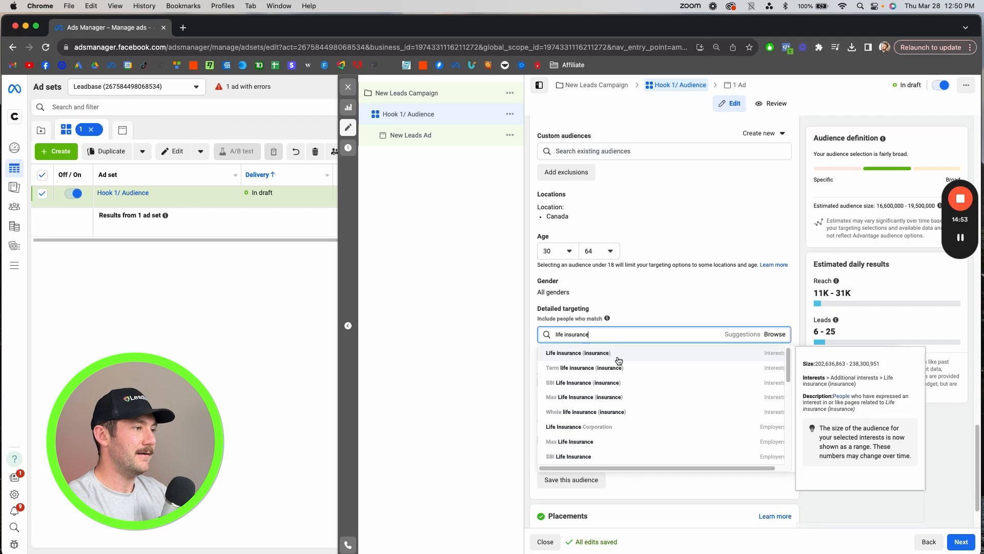
pyautogui.moveTo(590, 334); pyautogui.dragTo(531, 333)
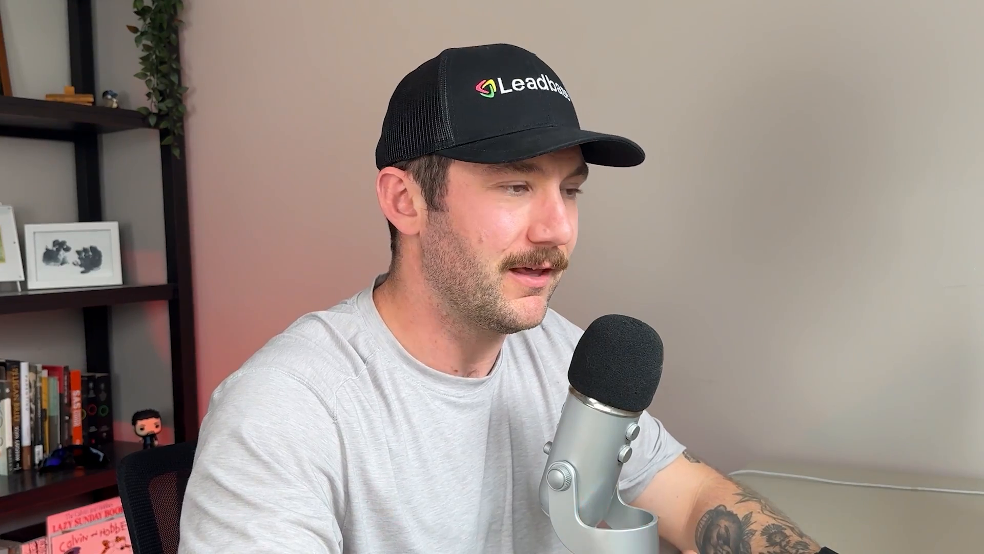
pyautogui.write('arent')
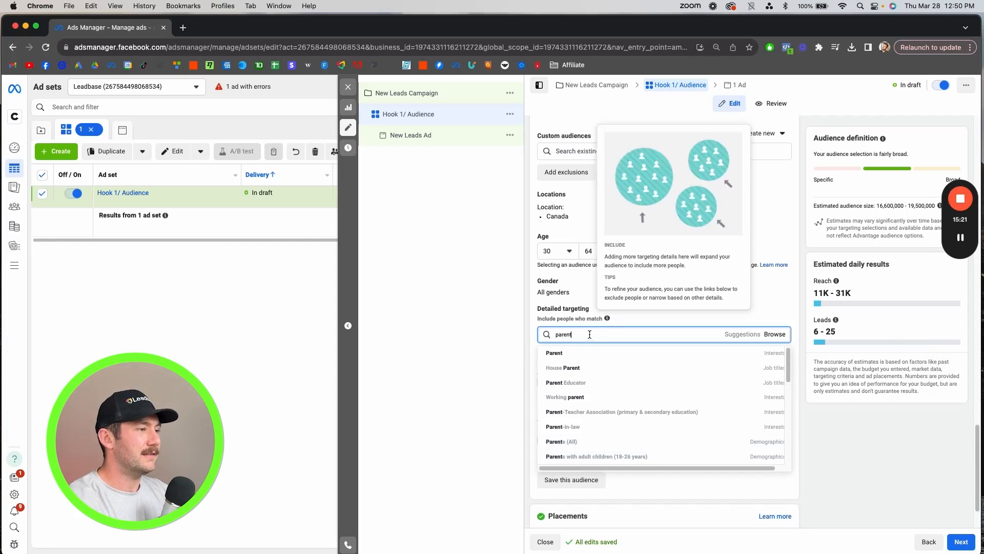
pyautogui.doubleClick(589, 334)
pyautogui.press('BackSpace')
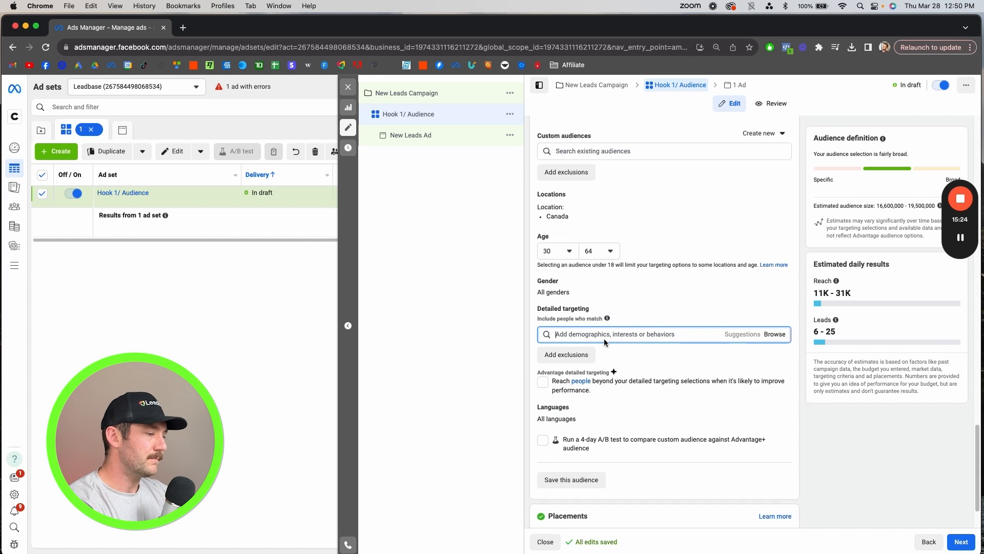
# - Search detailed targeting for "roofing" and add the Roofing Contractor (website) interest
pyautogui.write('roofing')
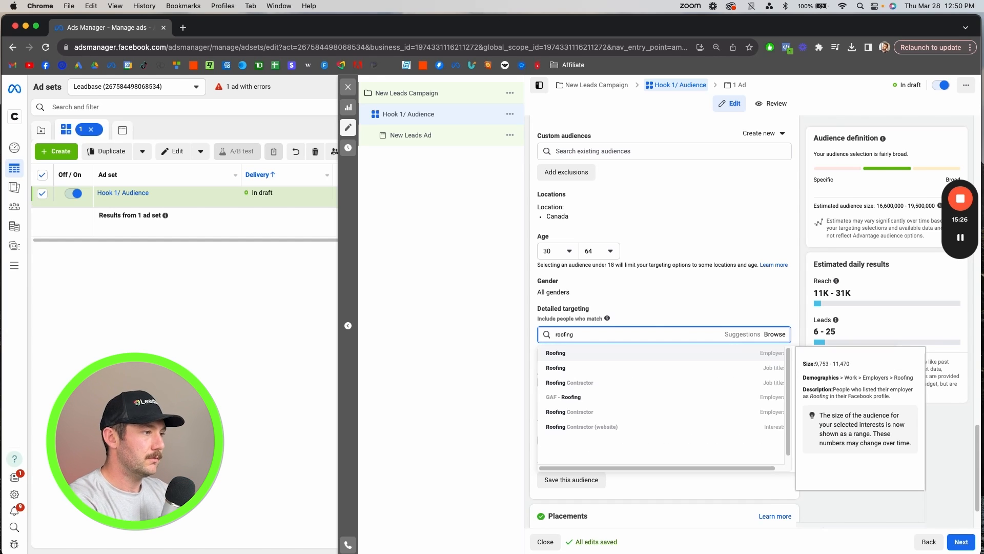
pyautogui.click(588, 430)
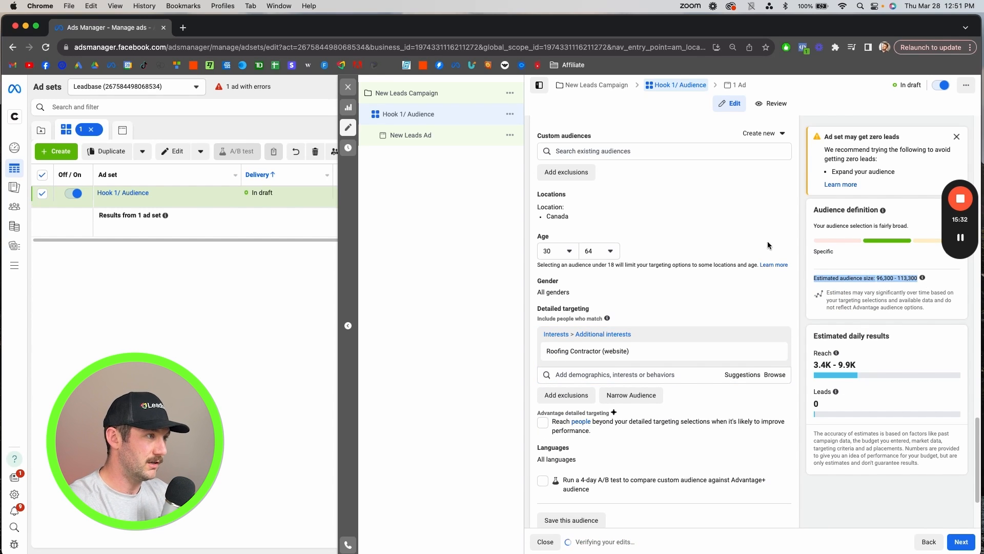
# - Replace Canada with United States as the audience's targeted location
pyautogui.click(777, 199)
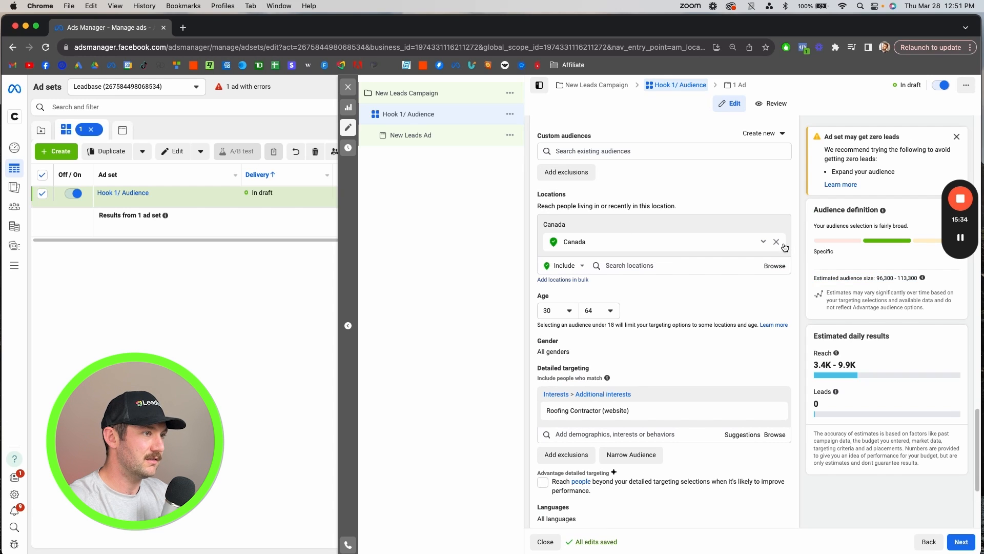
pyautogui.click(777, 242)
pyautogui.click(627, 248)
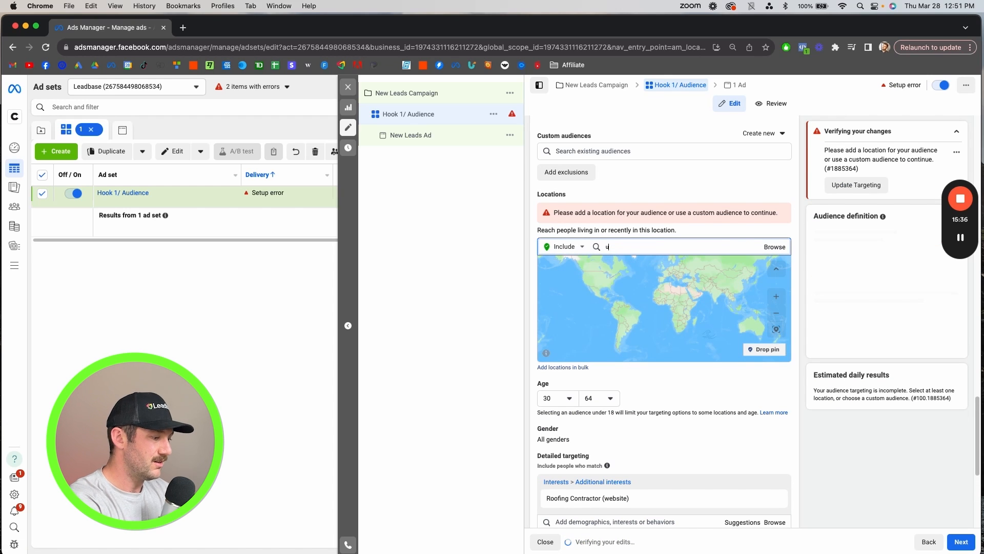
pyautogui.click(632, 277)
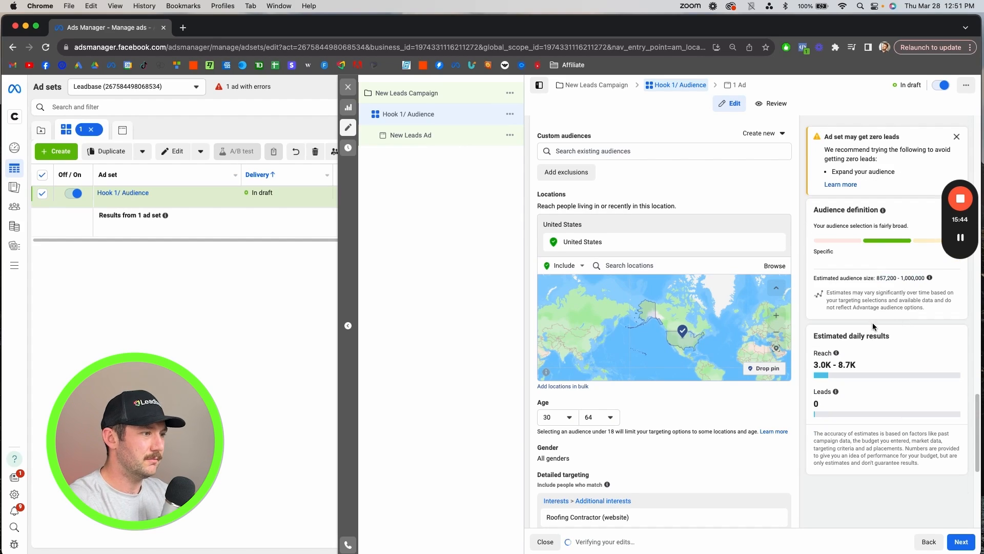
# - Remove the Roofing Contractor (website) interest from detailed targeting
pyautogui.scroll(-3, 722, 369)
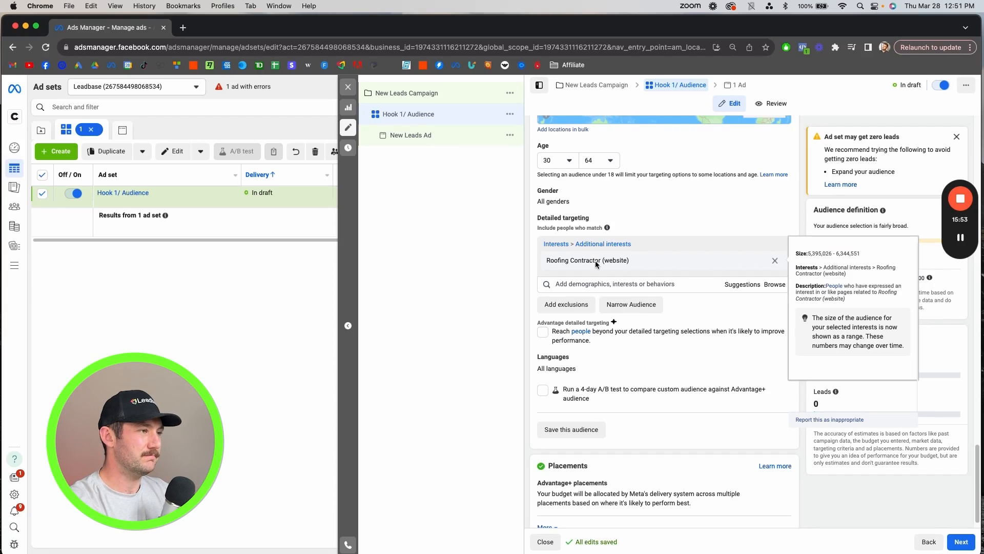
pyautogui.click(774, 262)
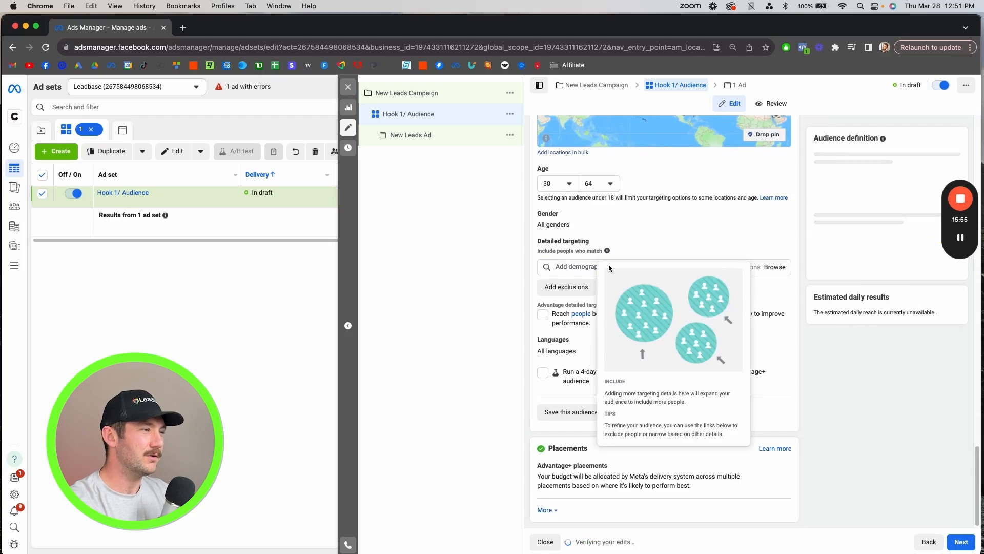
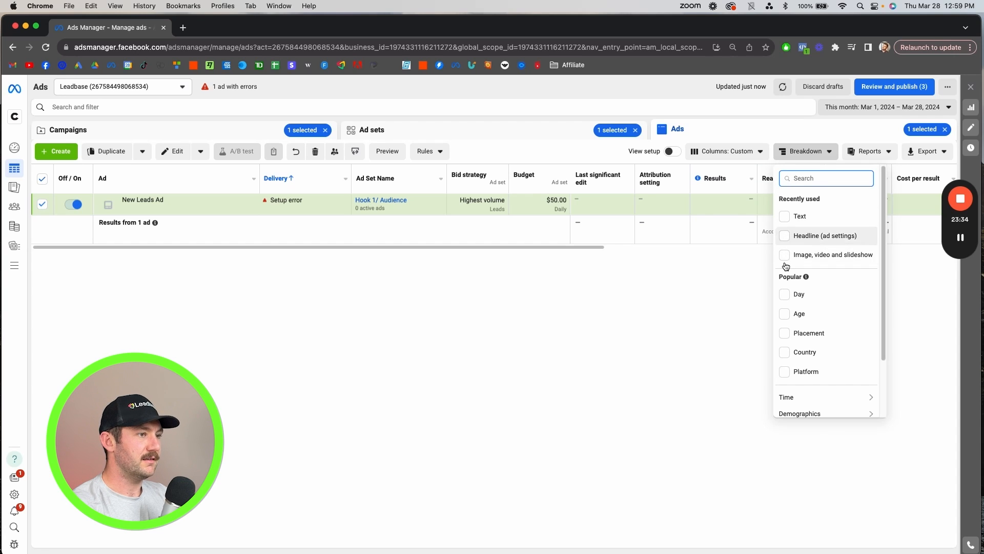
# - Look through the call-to-action options available for the New Leads Ad
pyautogui.click(743, 299)
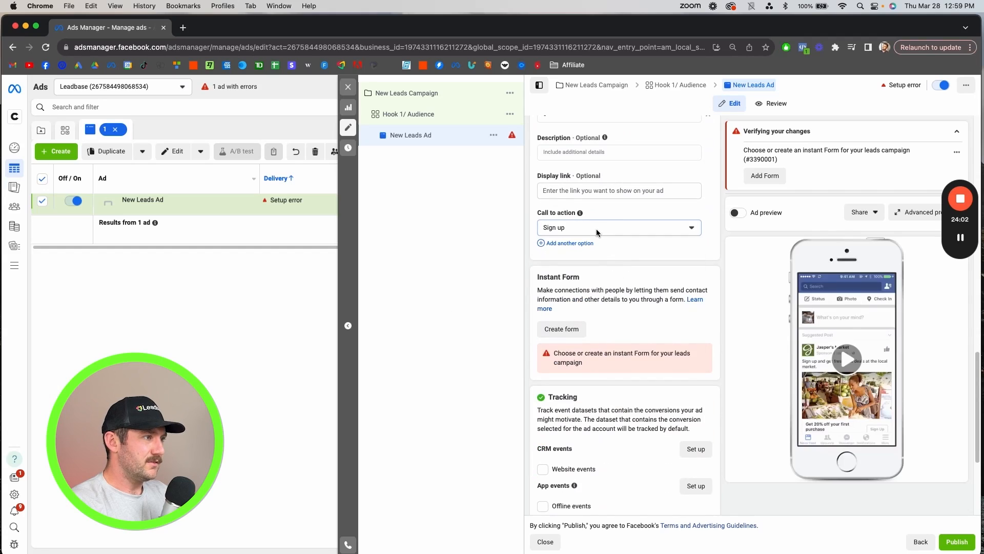
pyautogui.click(595, 229)
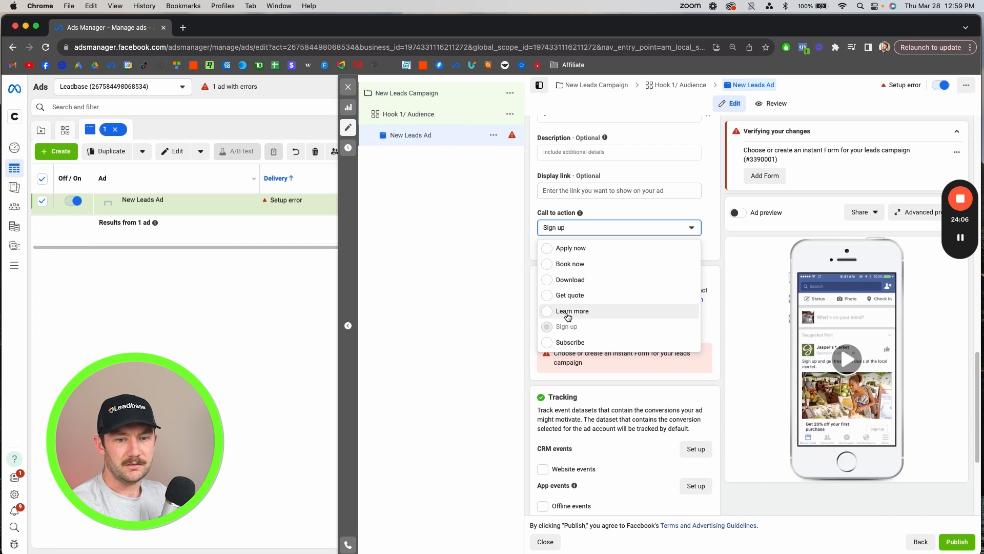
pyautogui.click(719, 238)
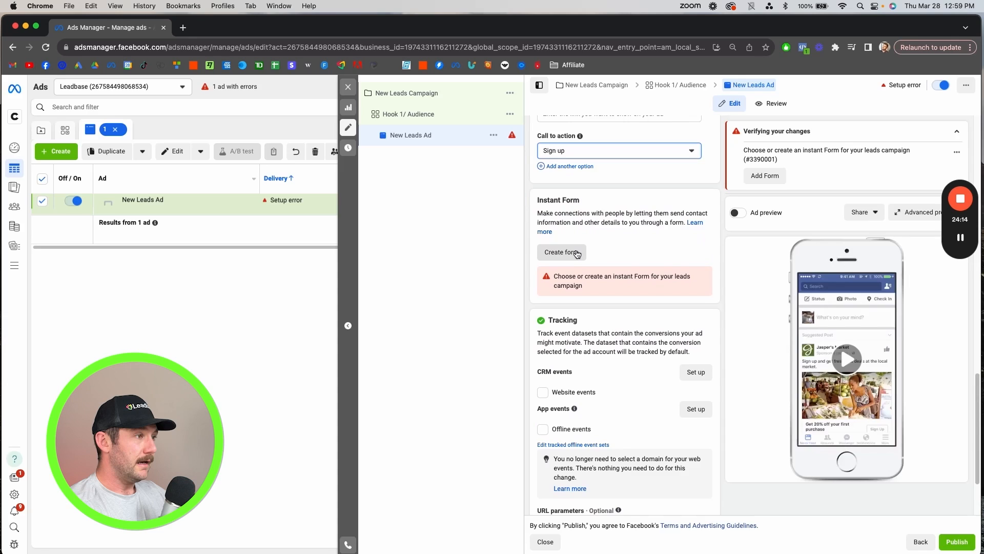
# - Start a new instant form and set its intro greeting headline to "See If You Qualify for $0 Solar"
pyautogui.click(561, 251)
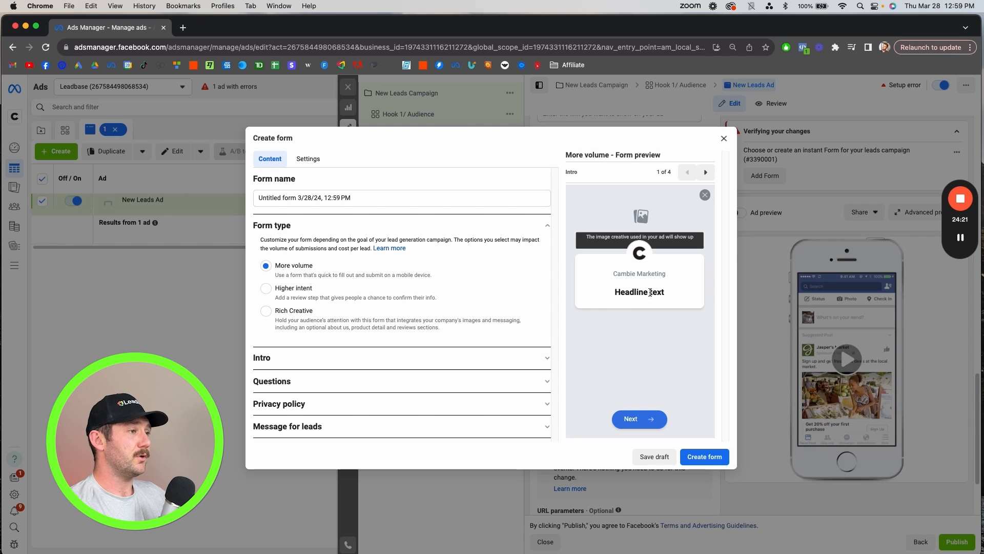
pyautogui.moveTo(666, 294); pyautogui.dragTo(606, 284)
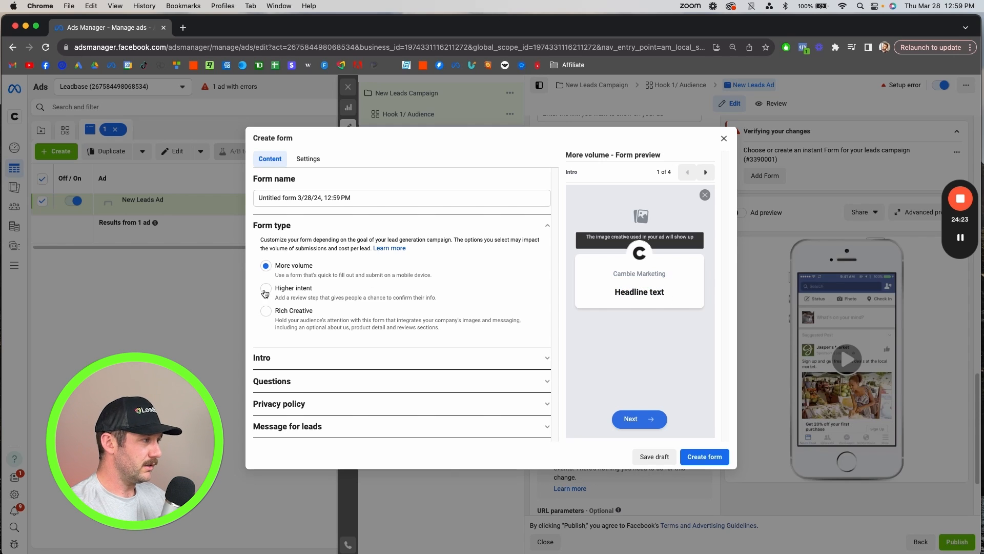
pyautogui.click(280, 362)
pyautogui.scroll(-3, 337, 320)
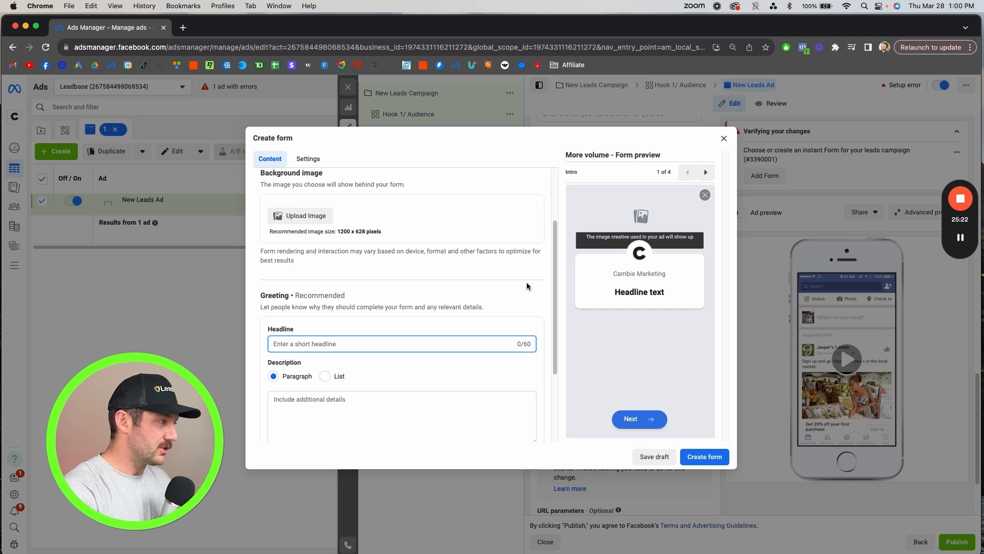
pyautogui.write('learn more about')
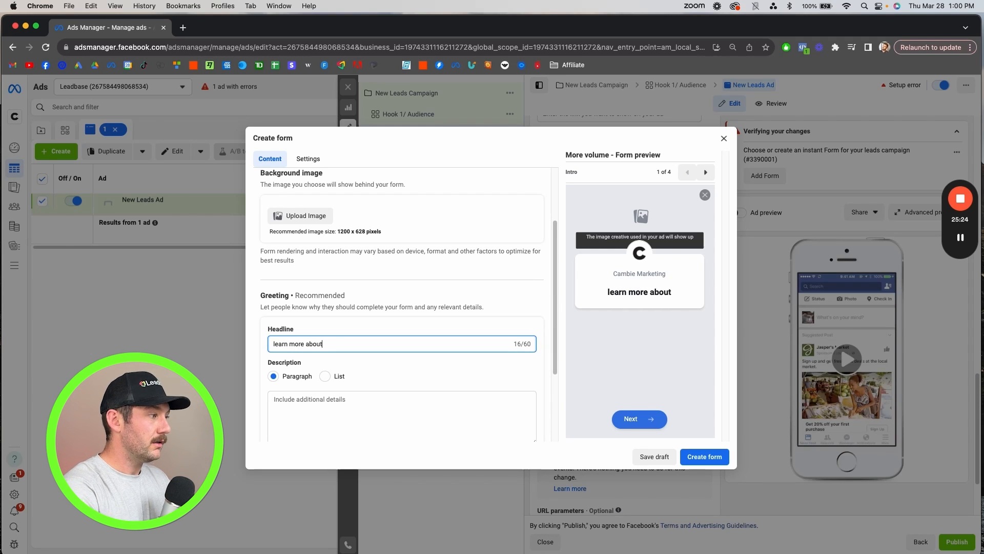
pyautogui.click(413, 387)
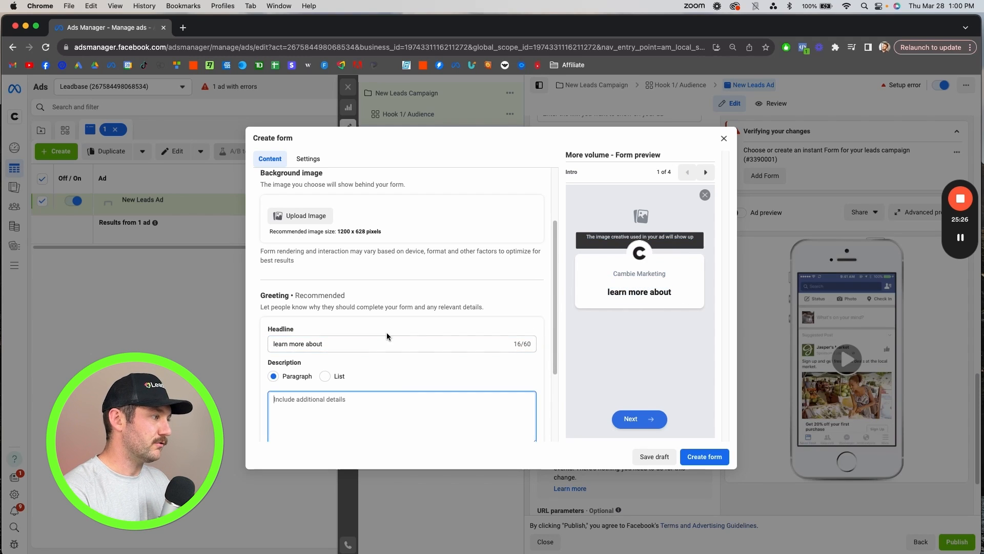
pyautogui.scroll(-3, 404, 343)
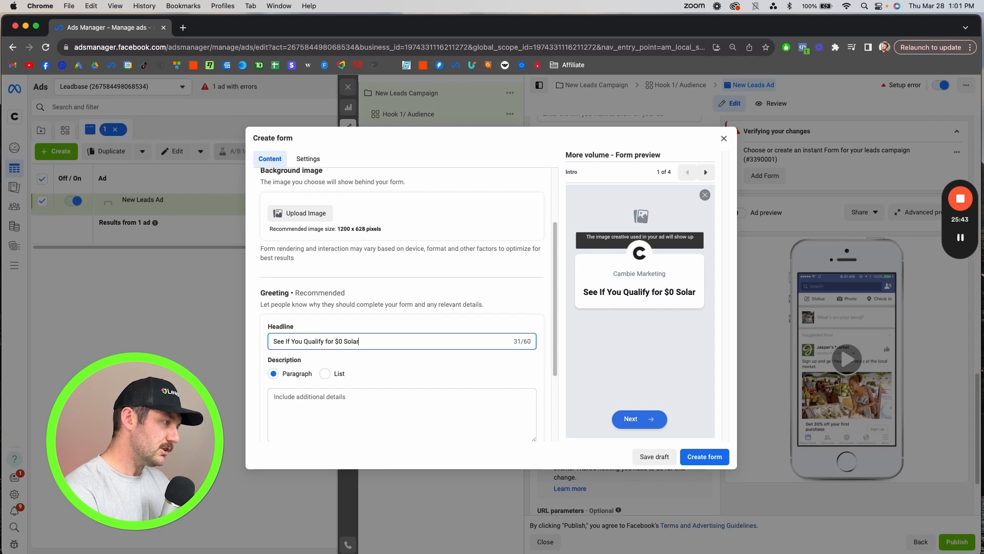
# - Enter the greeting description "We can only work with households that qualify so please provide some info below. That way we can"
pyautogui.scroll(-3, 347, 377)
pyautogui.click(356, 297)
pyautogui.write('We can only work with house')
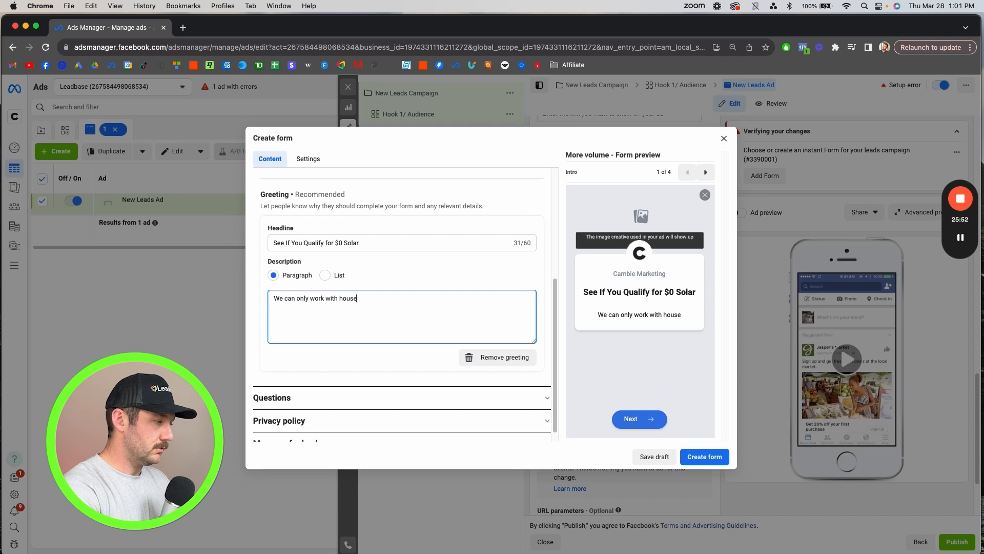
pyautogui.write('qualify so please provide some in')
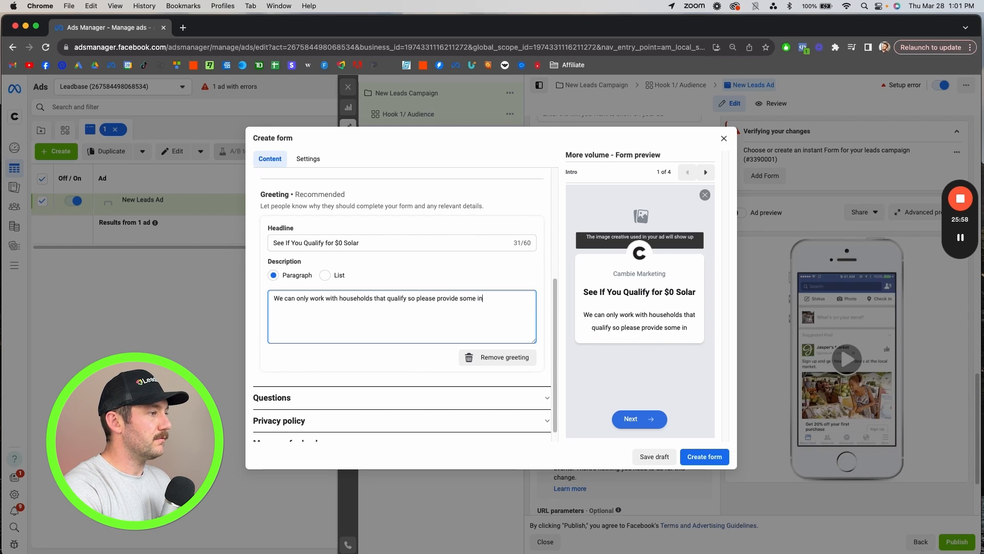
pyautogui.write('low. That way we can')
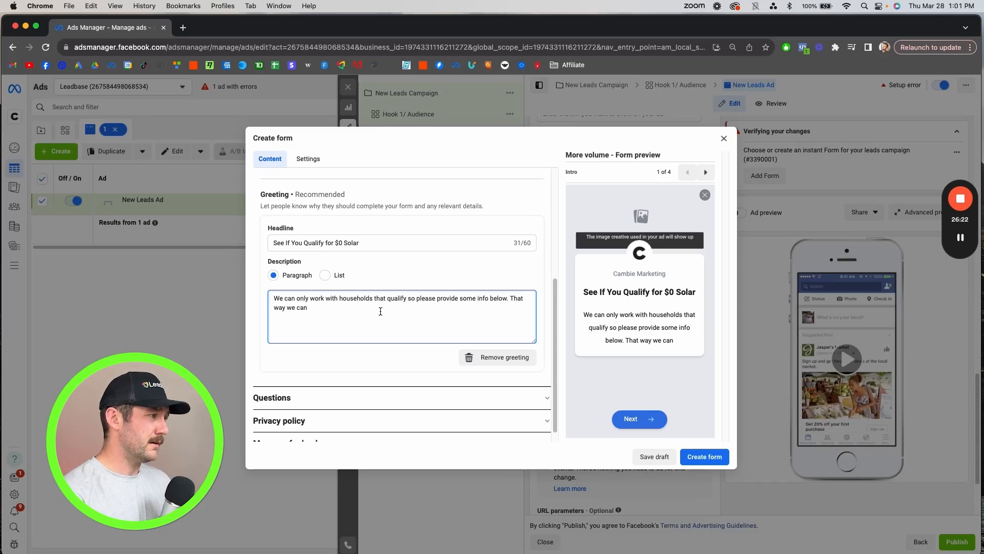
pyautogui.click(391, 242)
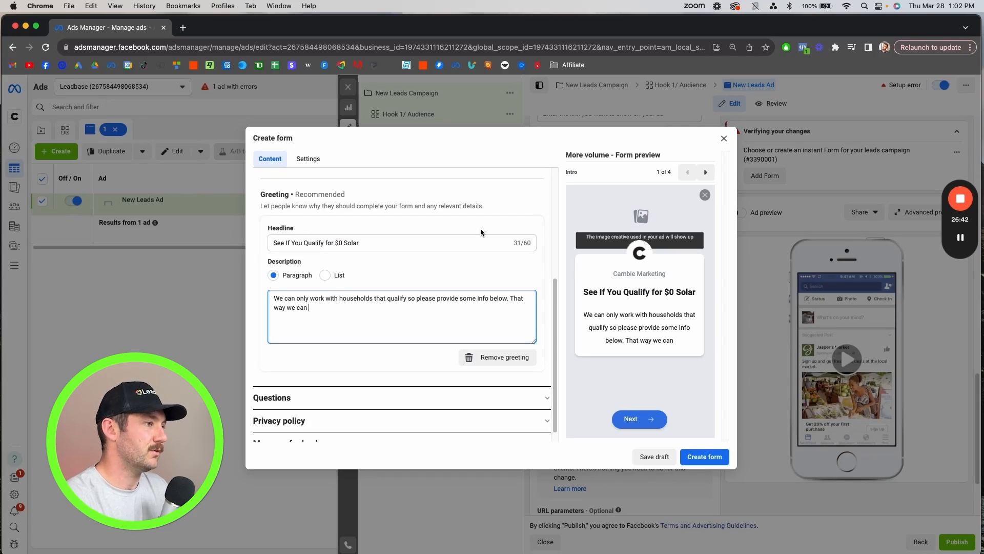
pyautogui.click(438, 244)
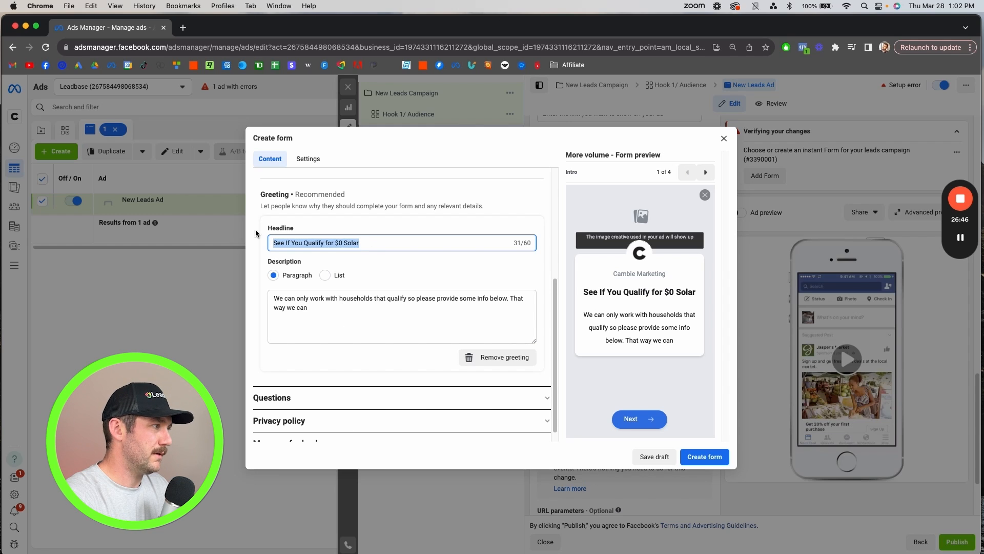
pyautogui.click(592, 291)
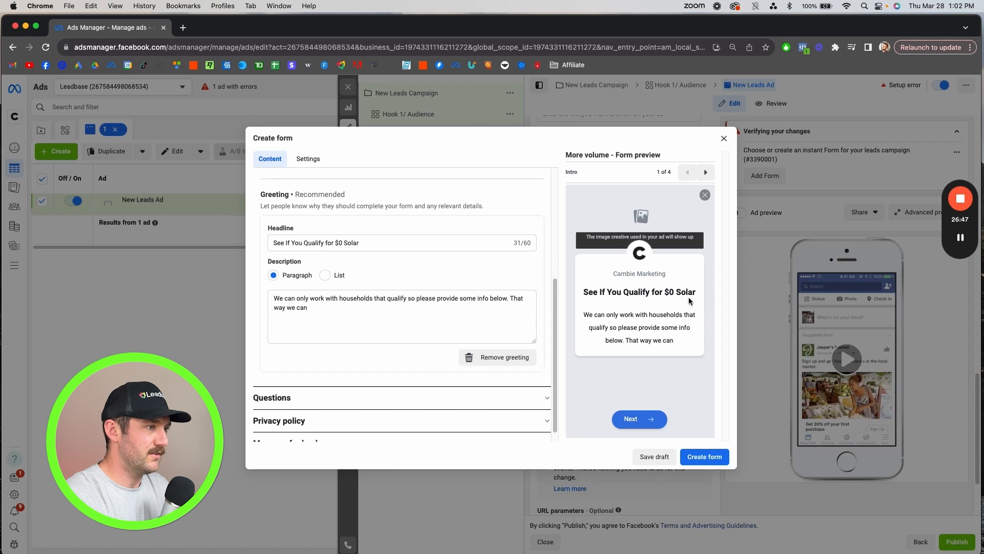
pyautogui.tripleClick(325, 312)
pyautogui.click(330, 312)
# - Open the form's questions and replace the Full name prefill field with First name
pyautogui.scroll(-1, 345, 312)
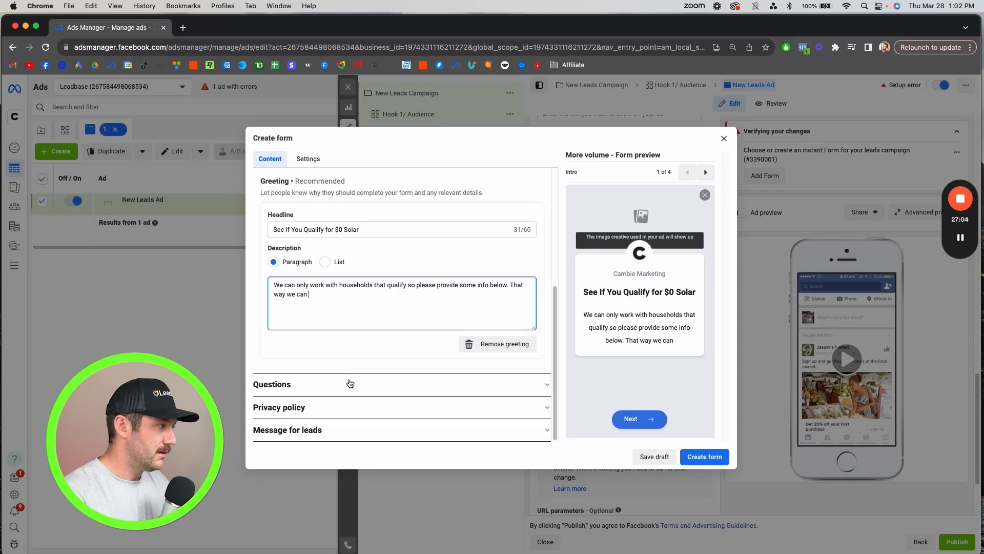
pyautogui.click(350, 383)
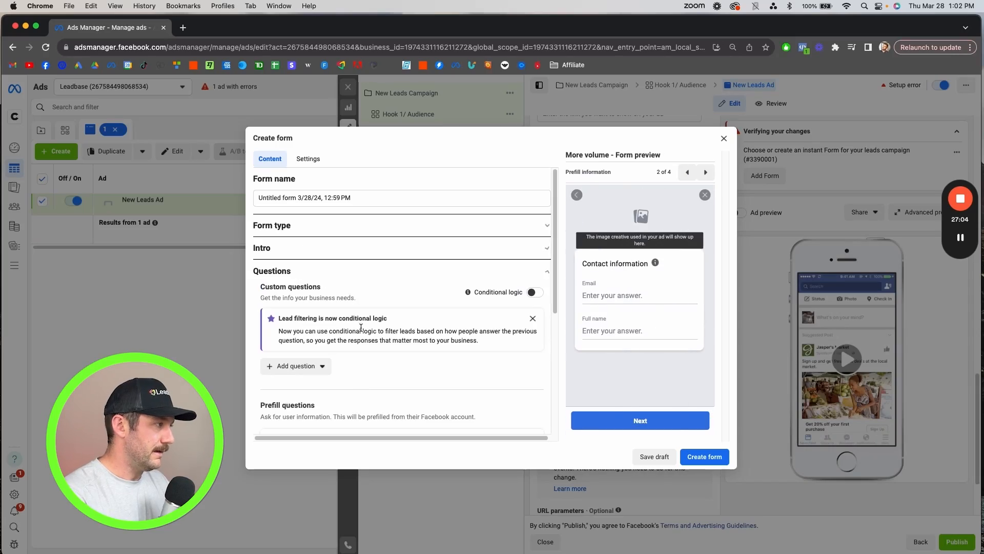
pyautogui.scroll(-5, 378, 338)
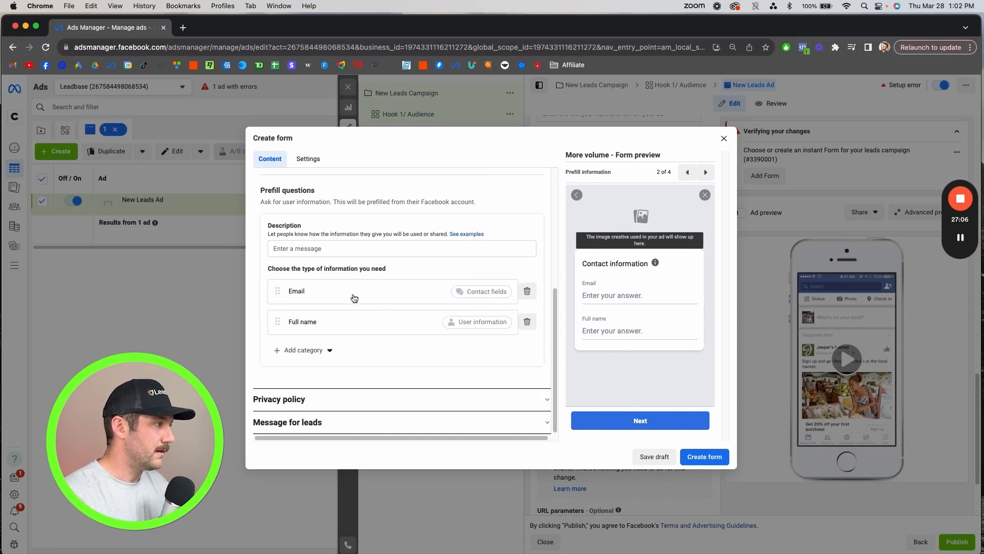
pyautogui.scroll(3, 332, 287)
pyautogui.scroll(-3, 323, 328)
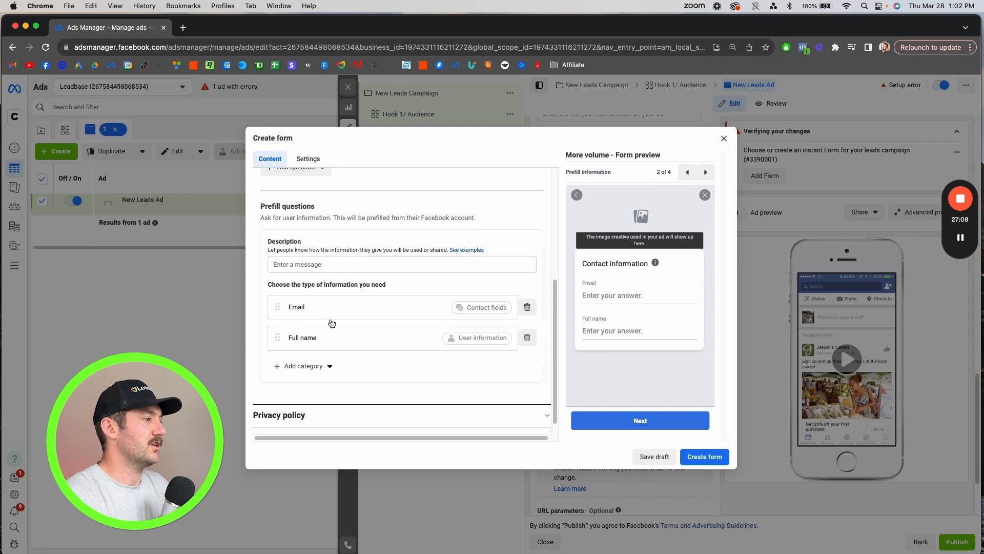
pyautogui.click(526, 338)
pyautogui.click(303, 357)
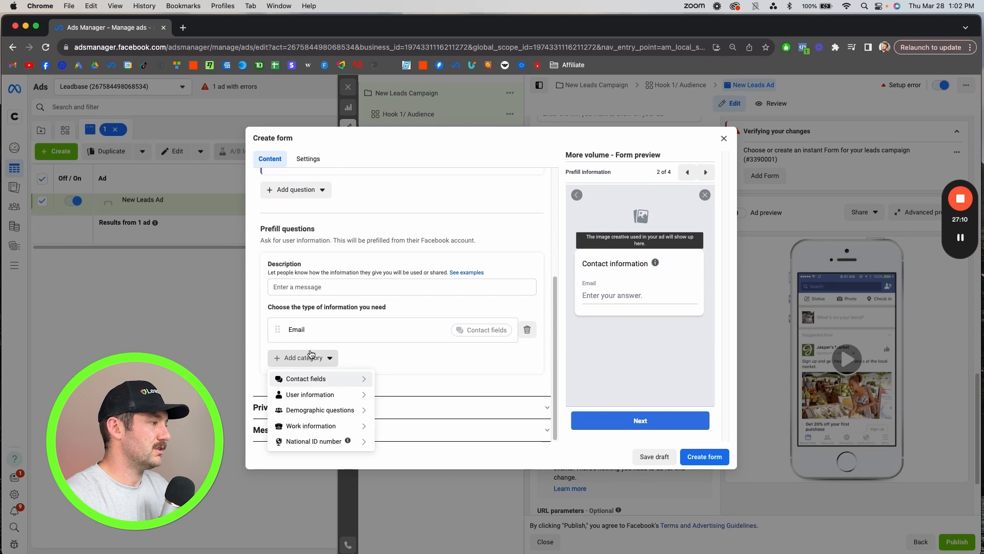
pyautogui.moveTo(319, 381)
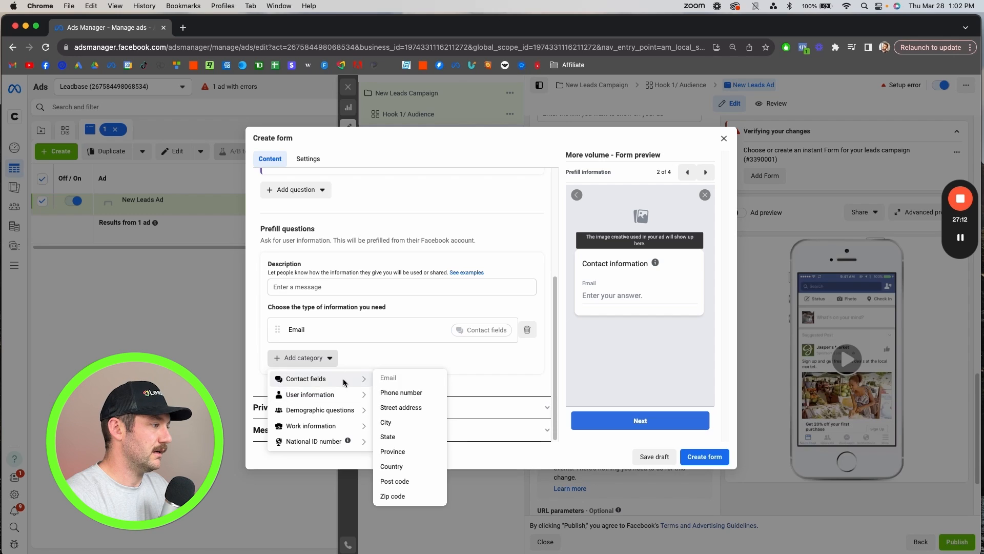
pyautogui.moveTo(341, 394)
pyautogui.click(403, 409)
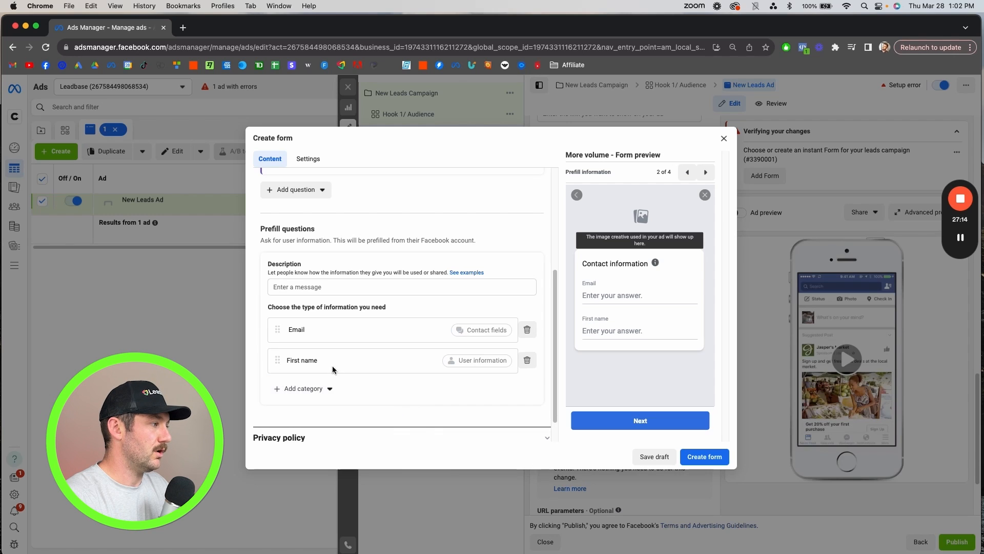
# - Add a Last name field to the prefill questions and move Email below the two name fields
pyautogui.click(312, 389)
pyautogui.moveTo(333, 425)
pyautogui.click(403, 454)
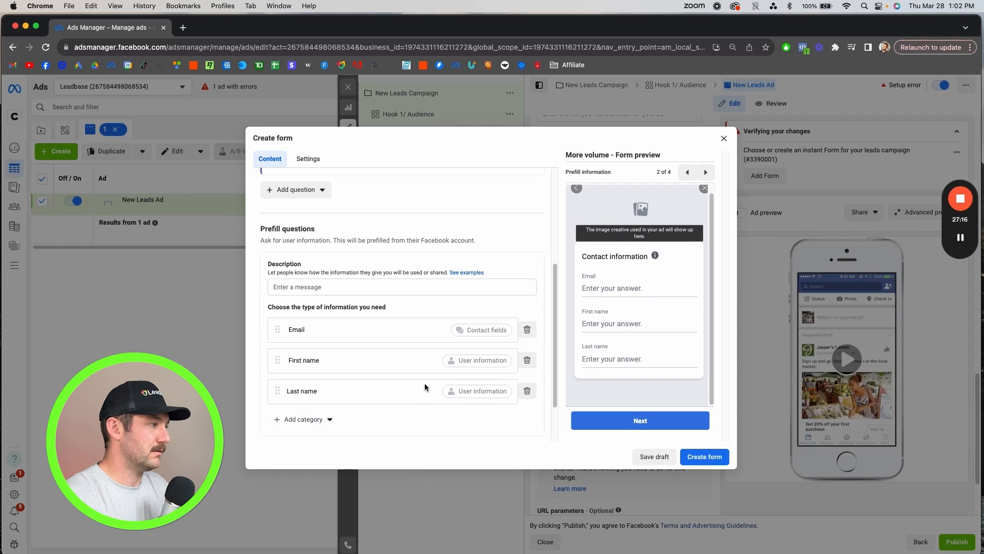
pyautogui.moveTo(277, 332); pyautogui.dragTo(277, 400)
# - Add the Phone number and Street address contact fields to the prefill questions
pyautogui.scroll(-2, 302, 374)
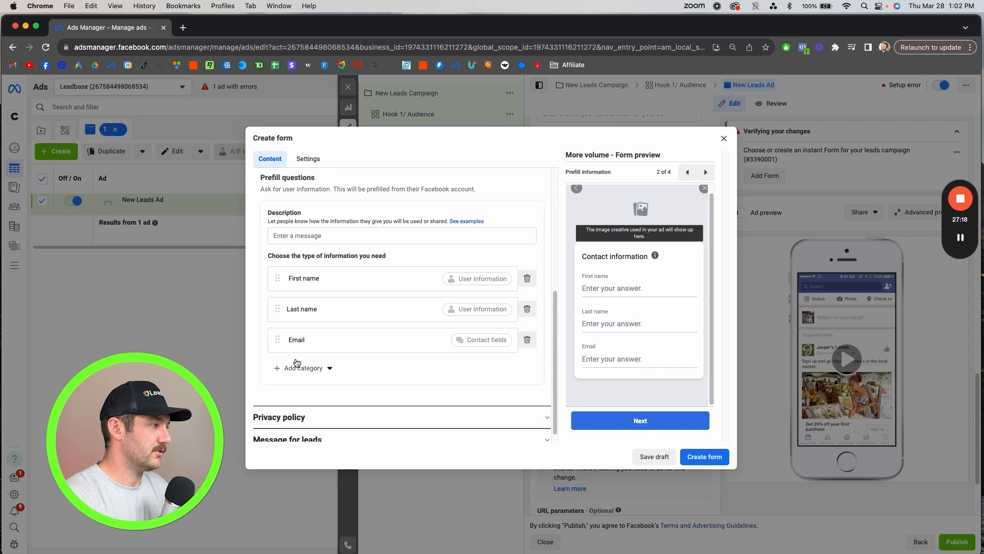
pyautogui.click(319, 358)
pyautogui.moveTo(323, 381)
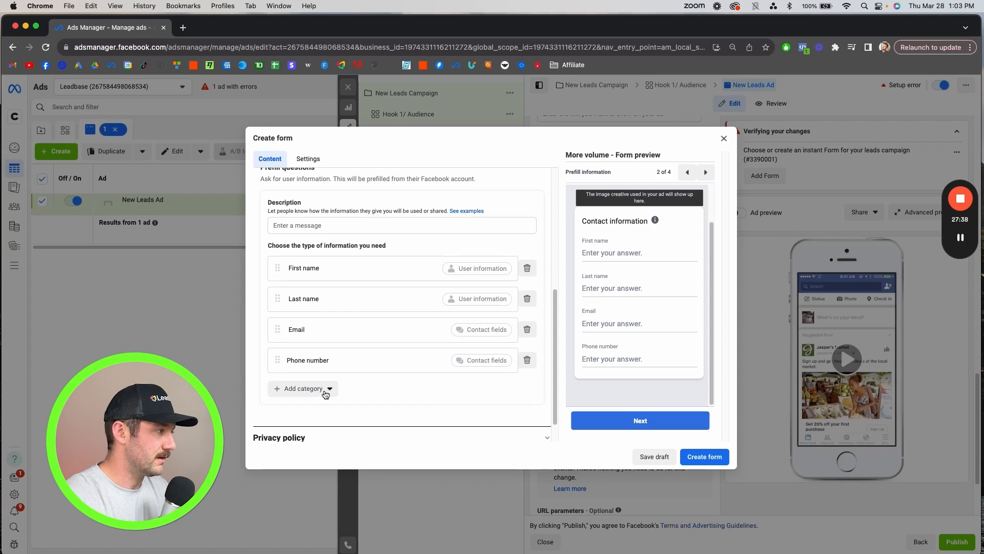
pyautogui.click(325, 394)
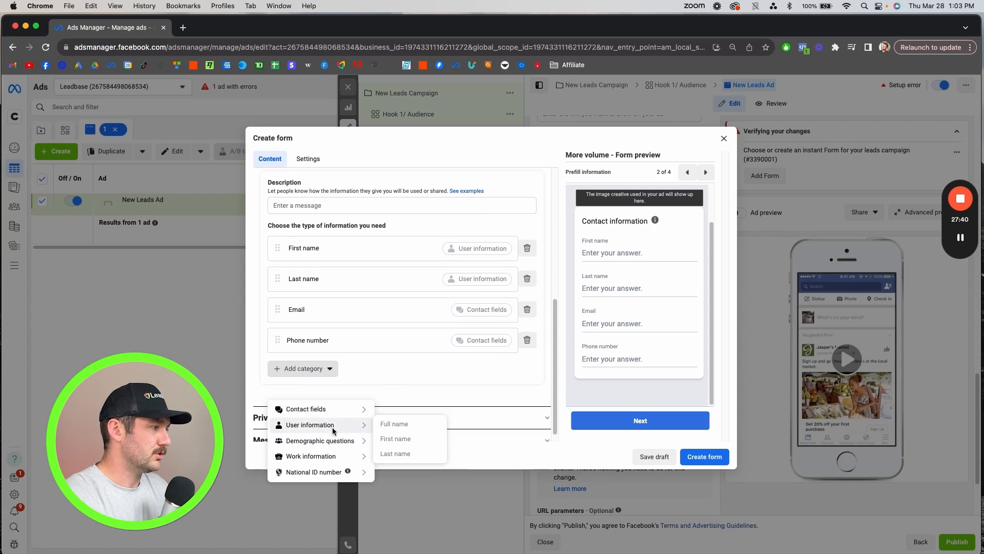
pyautogui.moveTo(336, 447)
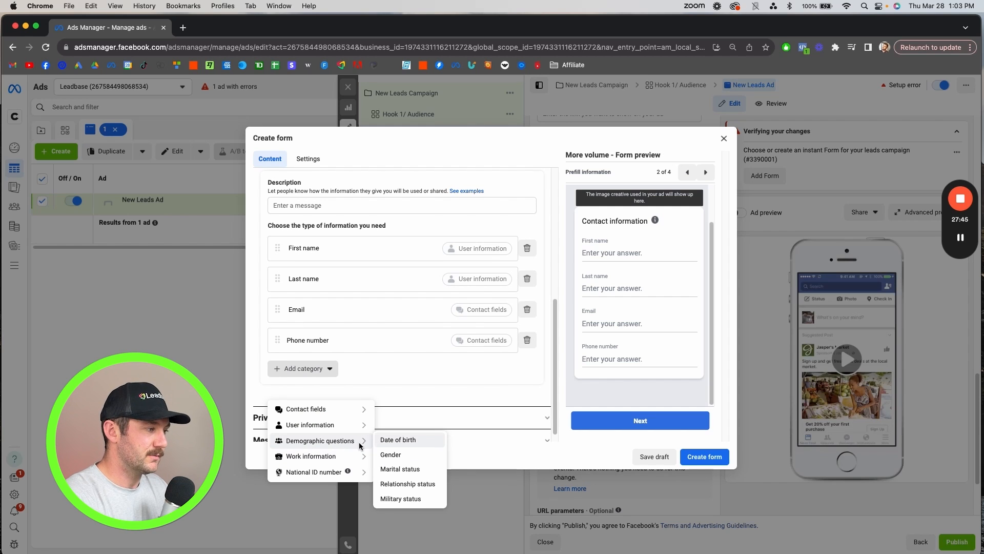
pyautogui.moveTo(359, 416)
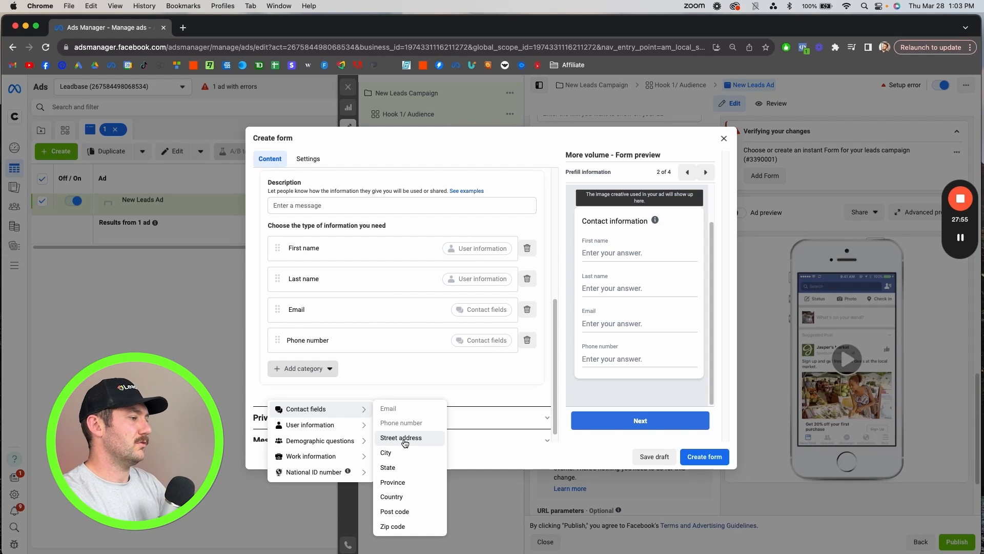
pyautogui.click(401, 437)
# - Review the list of prefill fields and the question types available for custom questions
pyautogui.scroll(-1, 405, 333)
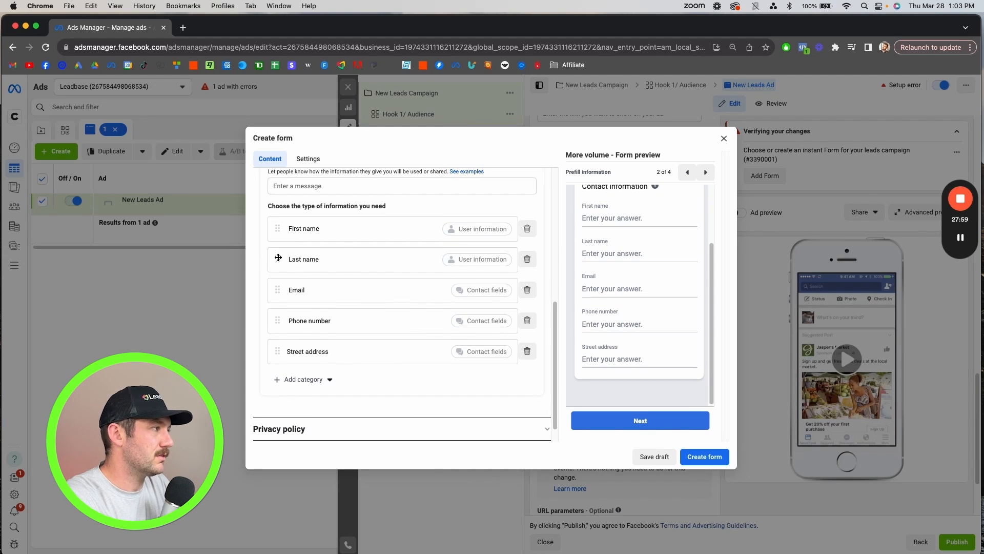
pyautogui.scroll(5, 307, 282)
pyautogui.scroll(-6, 379, 333)
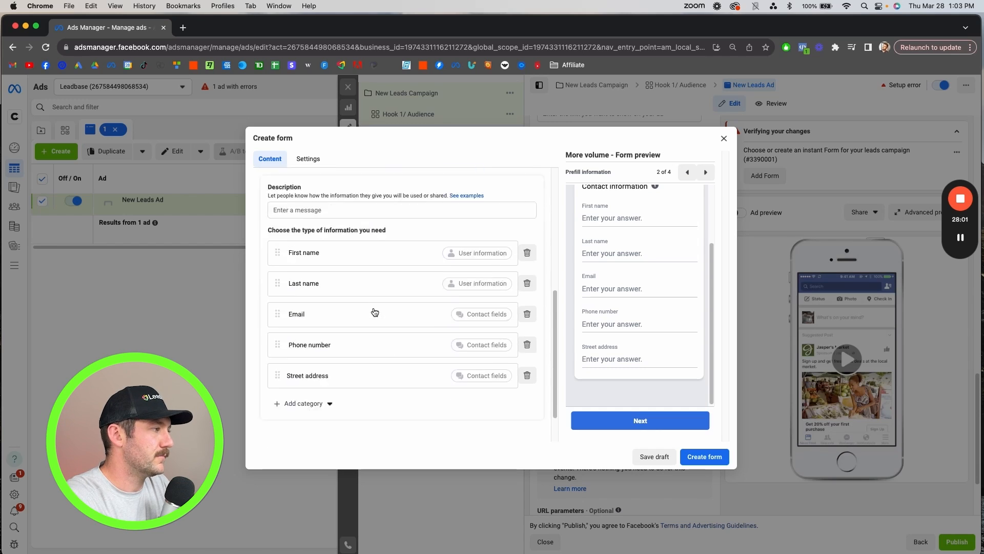
pyautogui.scroll(5, 375, 312)
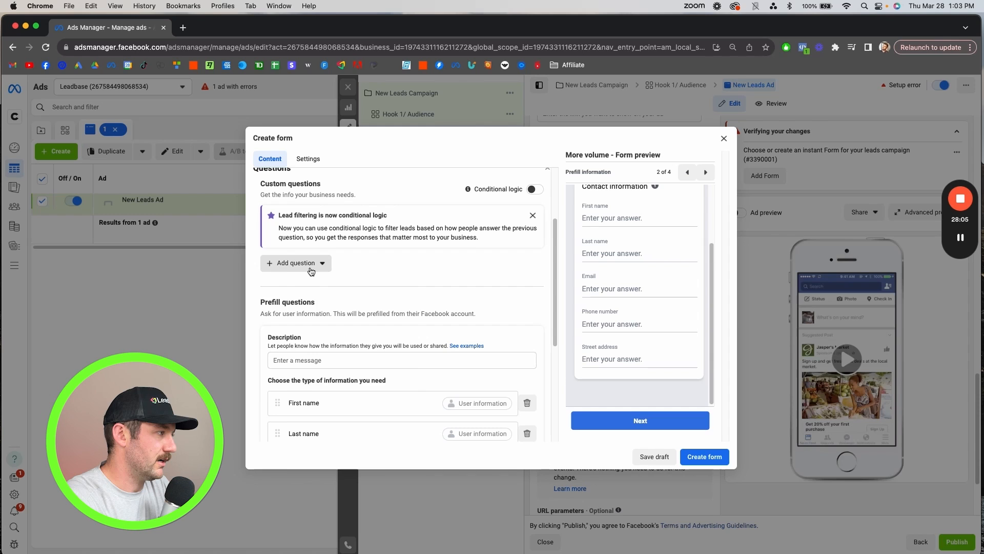
pyautogui.click(311, 265)
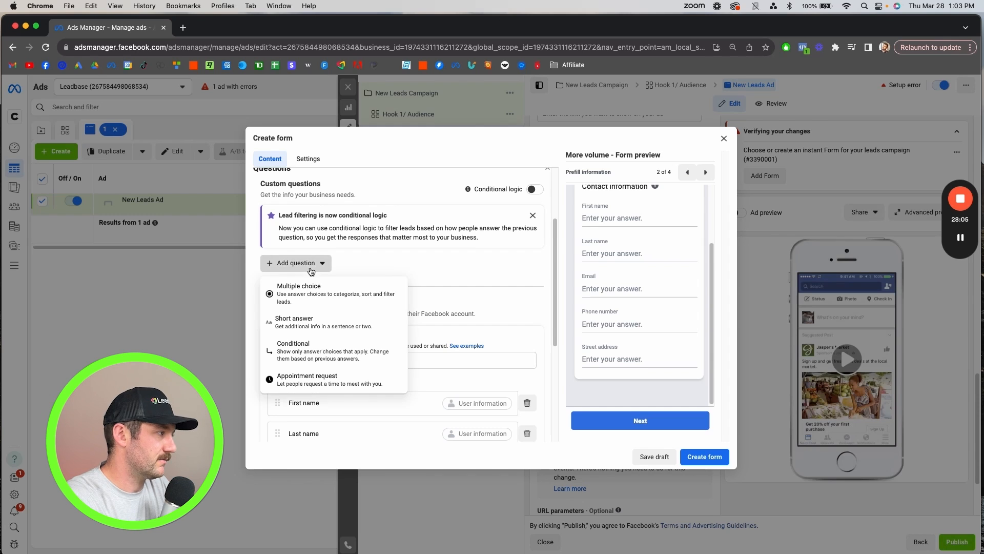
pyautogui.click(499, 283)
pyautogui.scroll(-2, 421, 302)
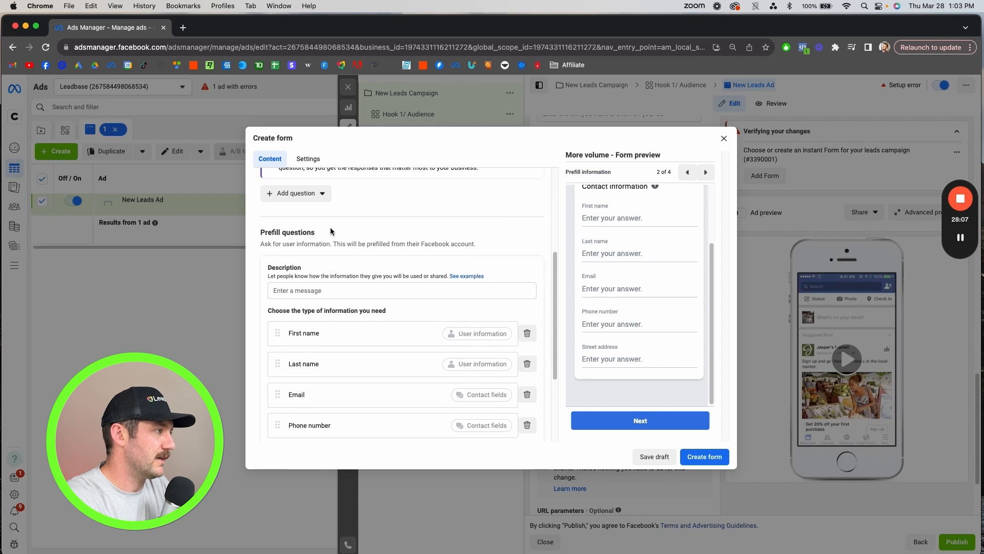
pyautogui.scroll(1, 330, 230)
pyautogui.click(296, 199)
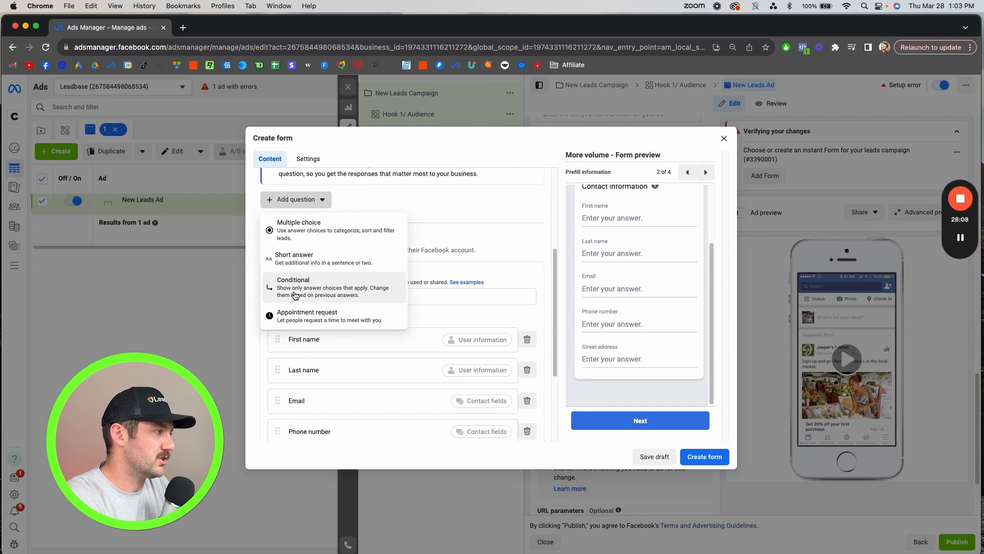
pyautogui.click(500, 216)
# - Review the form's prefill contact fields and open the privacy policy section that holds the policy link fields
pyautogui.scroll(-5, 481, 266)
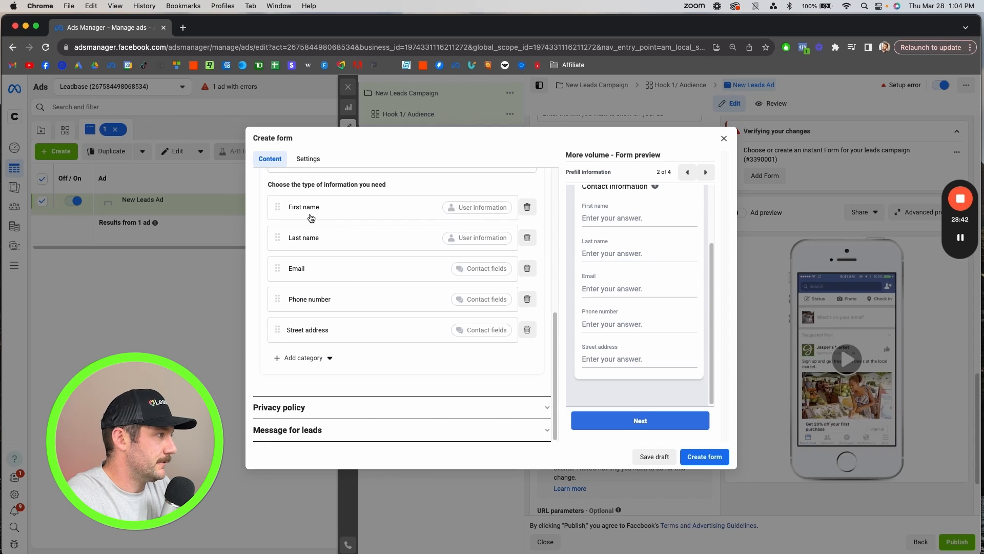
pyautogui.click(290, 410)
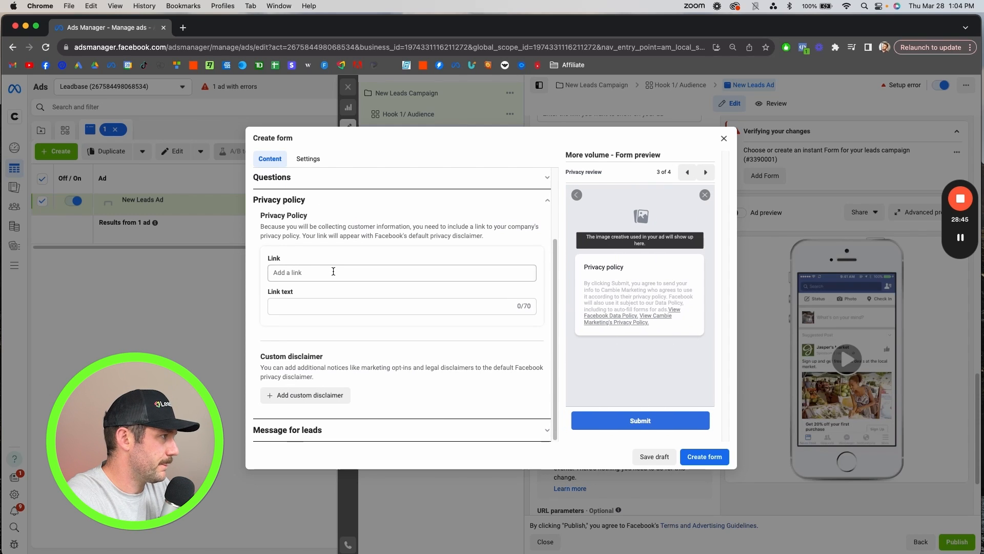
pyautogui.scroll(1, 320, 247)
pyautogui.click(316, 206)
pyautogui.scroll(-5, 333, 378)
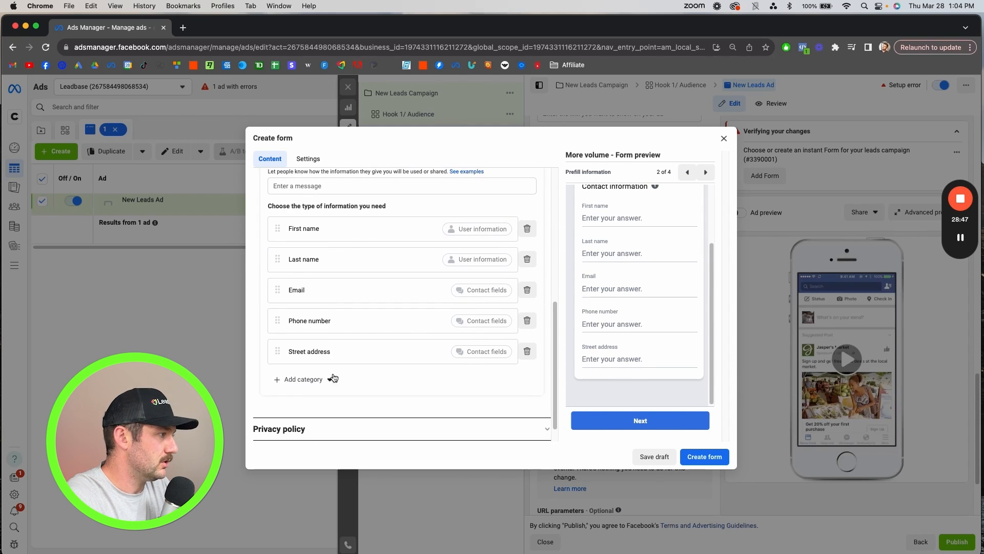
pyautogui.click(300, 436)
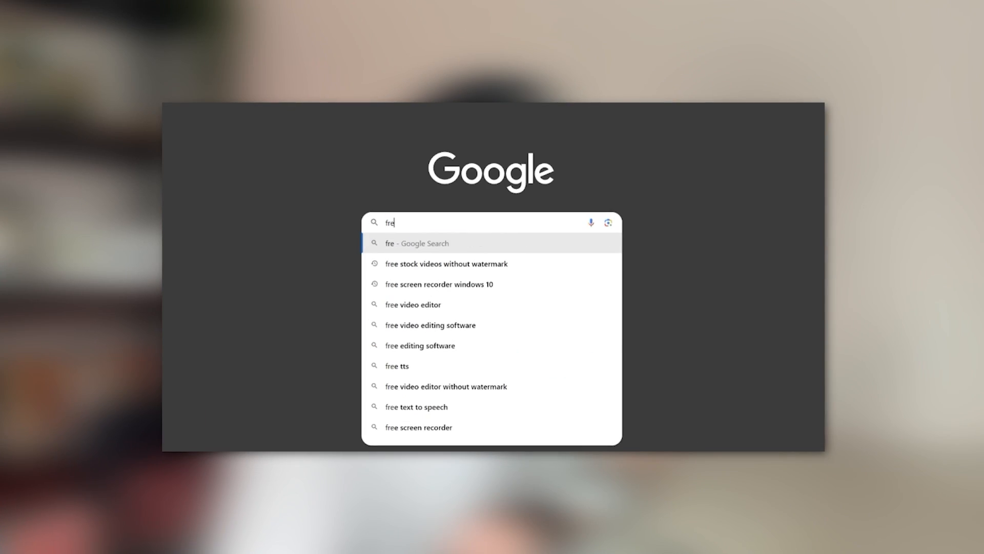
# - Search Google for "free privacy policy generator"
pyautogui.write('e privacy policy ge')
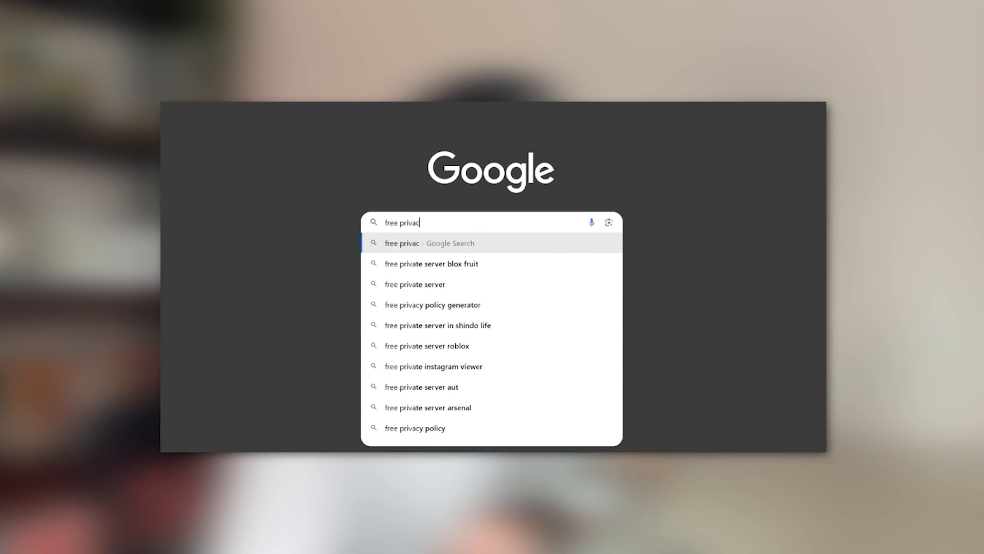
pyautogui.write('nerator')
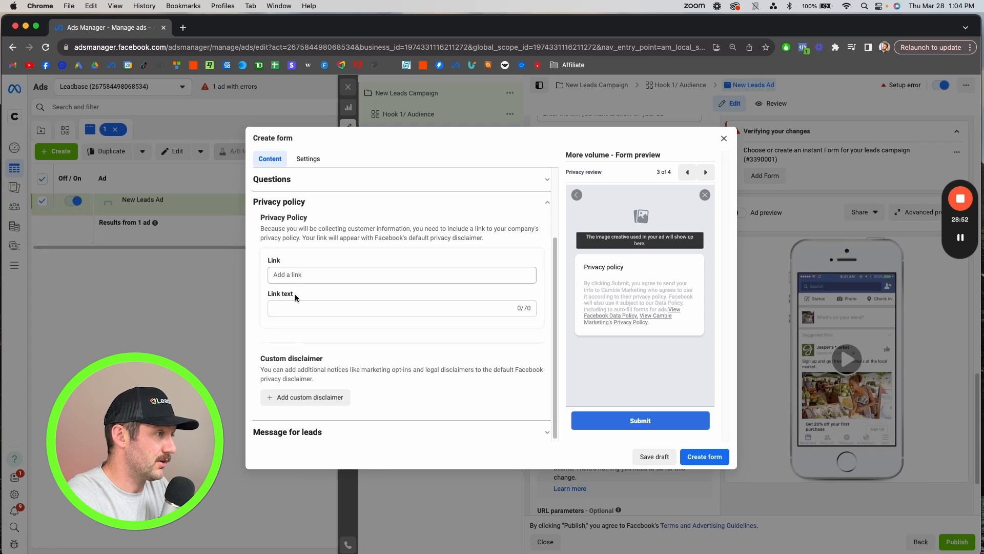
# - Open the form's message for leads and replace its headline with "ONE MORE STEP!"
pyautogui.scroll(-1, 335, 408)
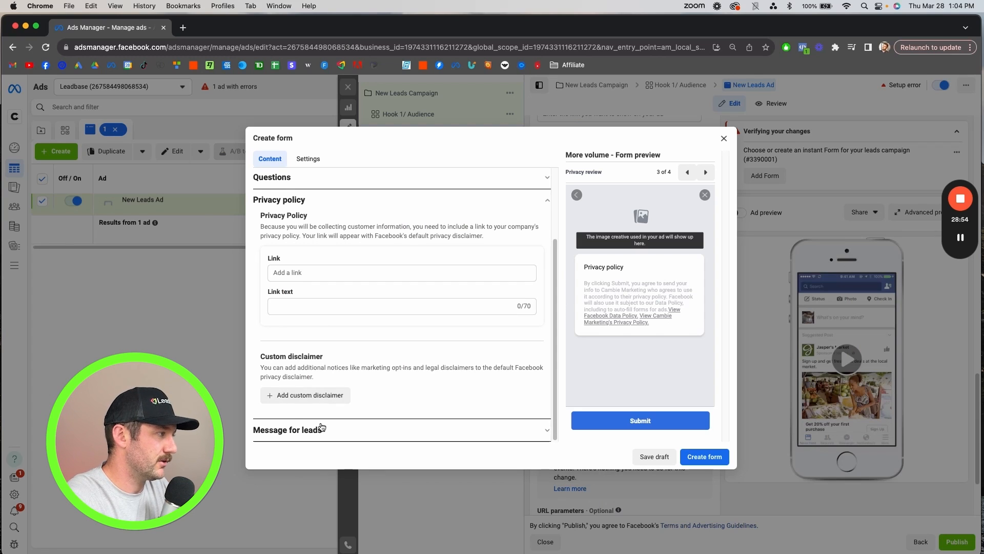
pyautogui.click(300, 434)
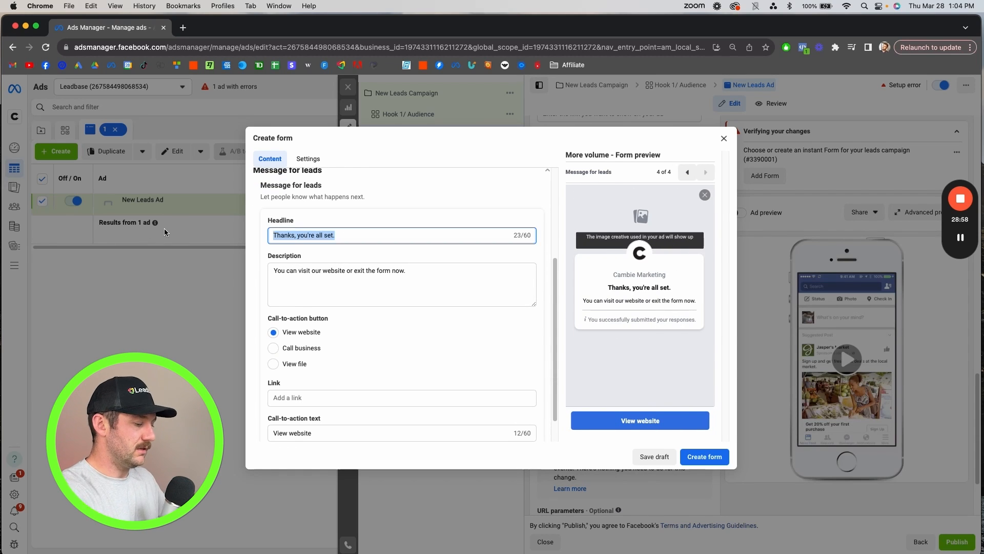
pyautogui.write('ONE MORE STEP!')
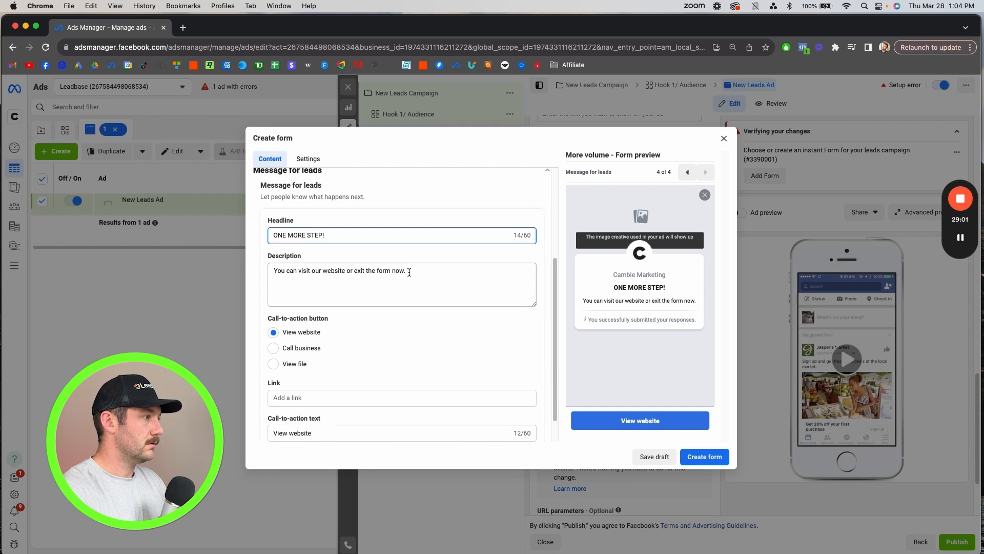
# - Set the message's description to "You're almost there please select a time that works to review your solar plan and get a free gift."
pyautogui.moveTo(409, 272); pyautogui.dragTo(247, 248)
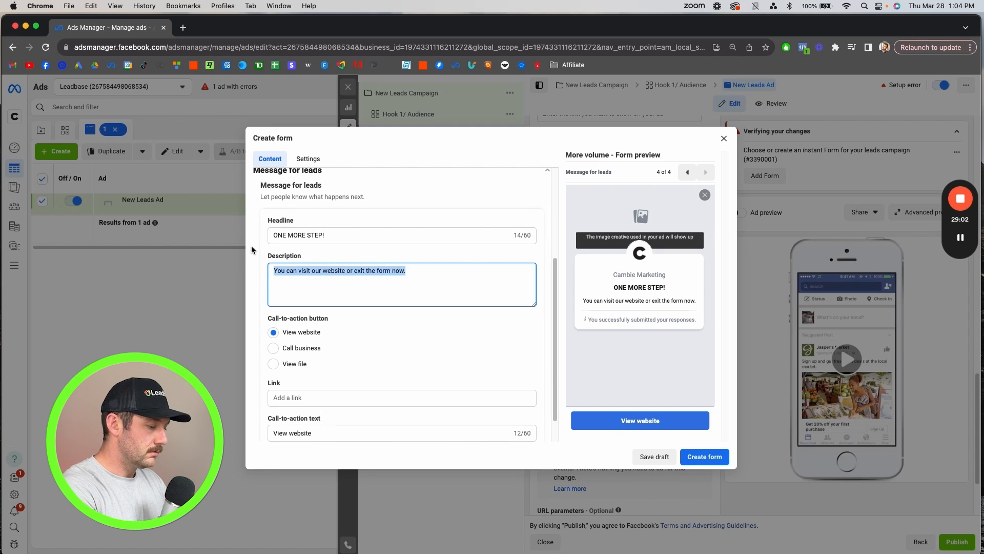
pyautogui.write("You're almost there.")
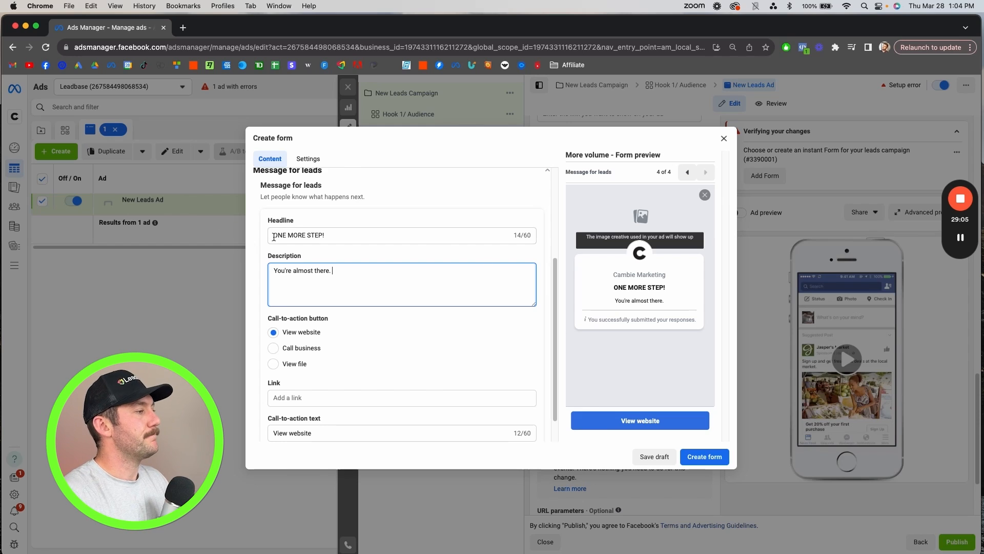
pyautogui.click(327, 236)
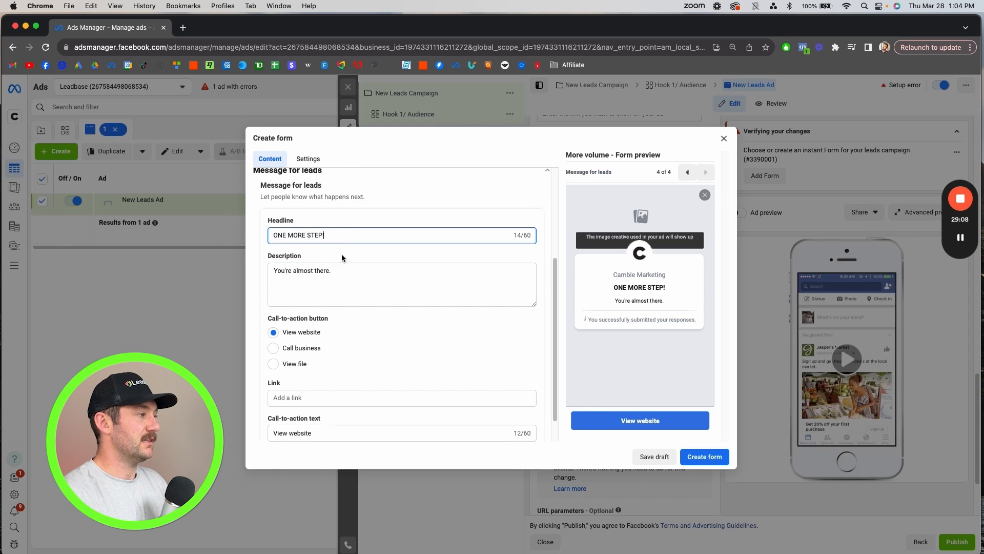
pyautogui.click(345, 268)
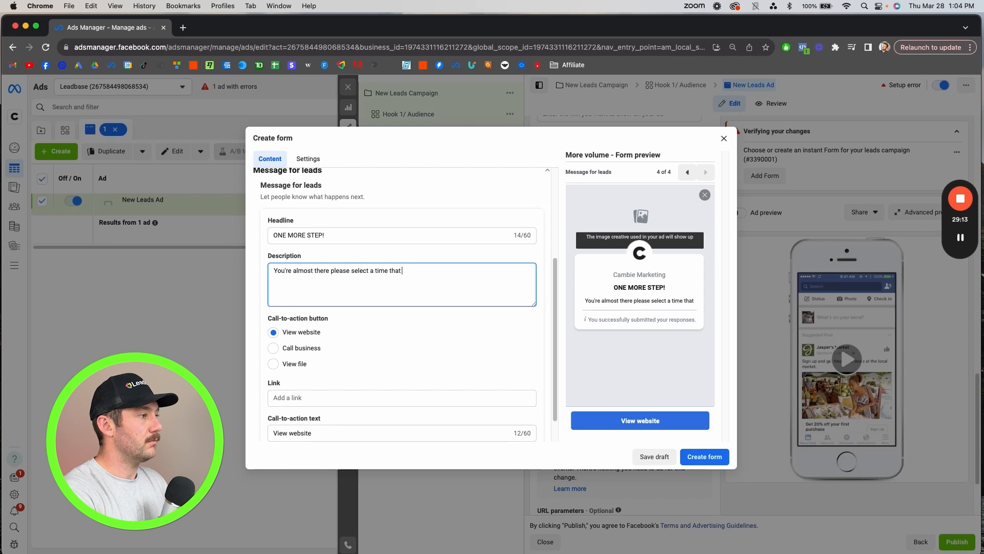
pyautogui.write('works to review your solar plan and get')
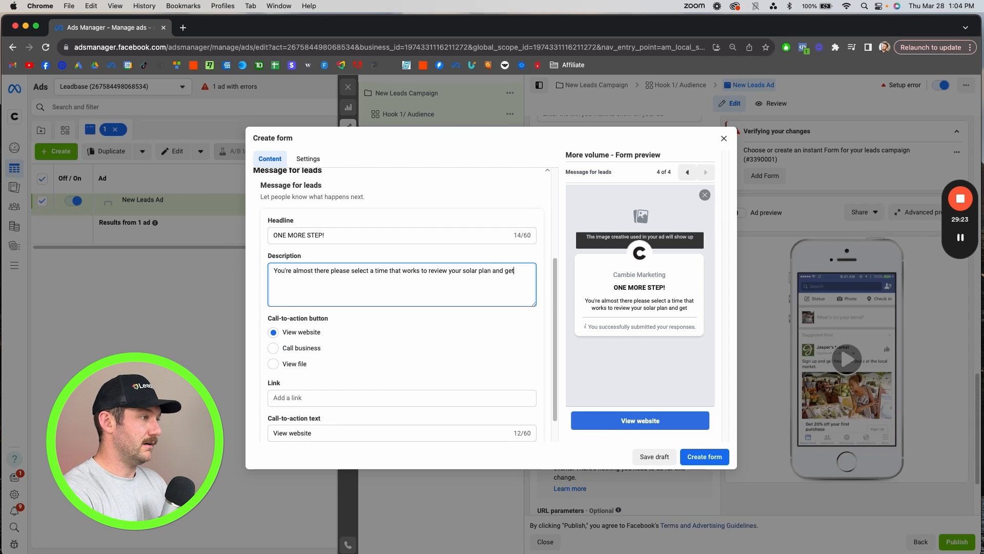
pyautogui.write('gift.')
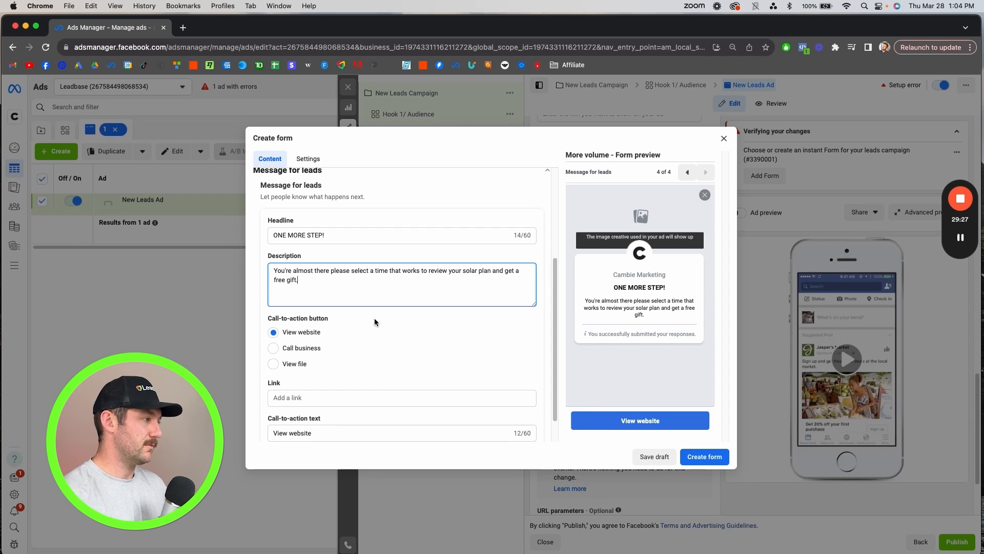
pyautogui.scroll(-1, 370, 349)
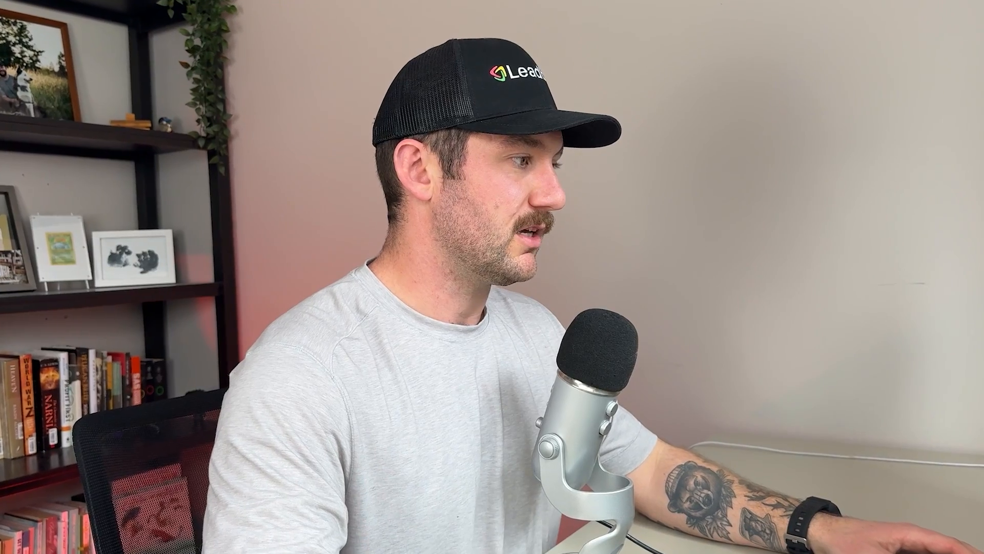